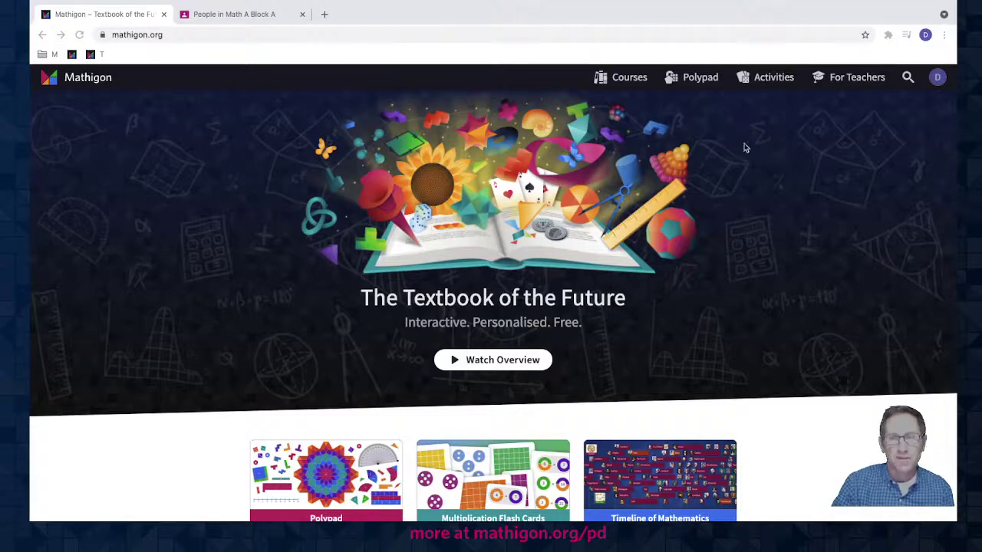
# - From the Teacher Dashboard, create a new class named 'A Block Math'
pyautogui.click(939, 79)
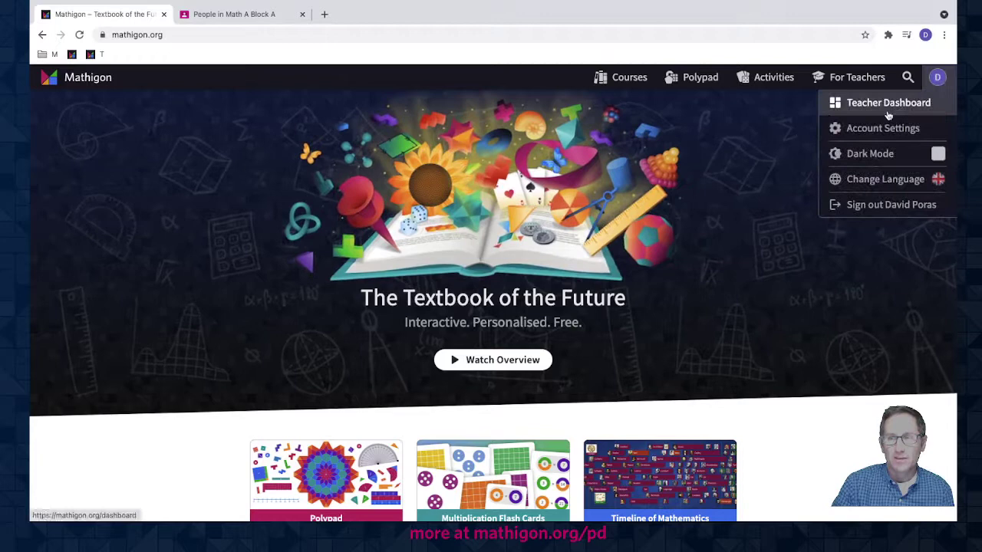
pyautogui.click(902, 104)
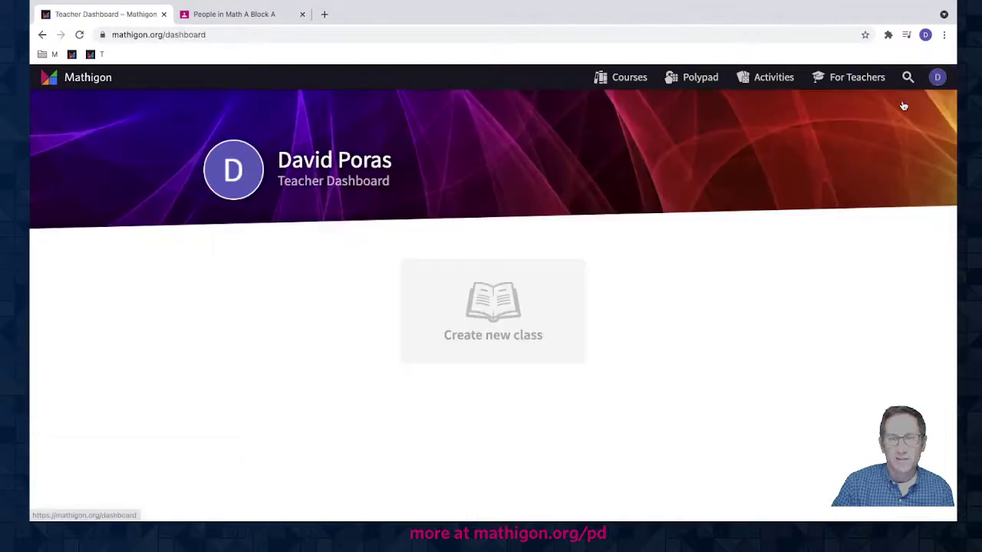
pyautogui.click(488, 299)
pyautogui.click(445, 335)
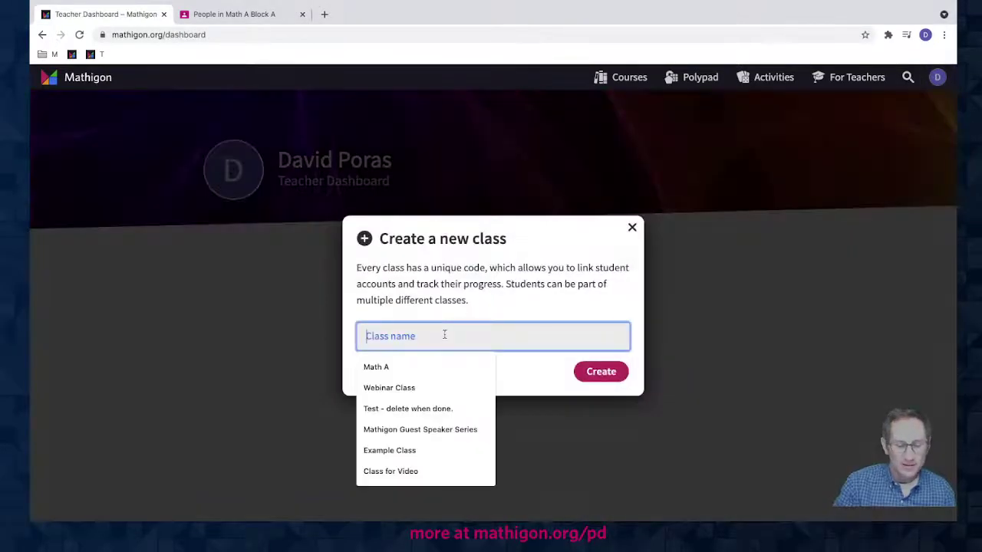
pyautogui.write('A B')
pyautogui.press('Down')
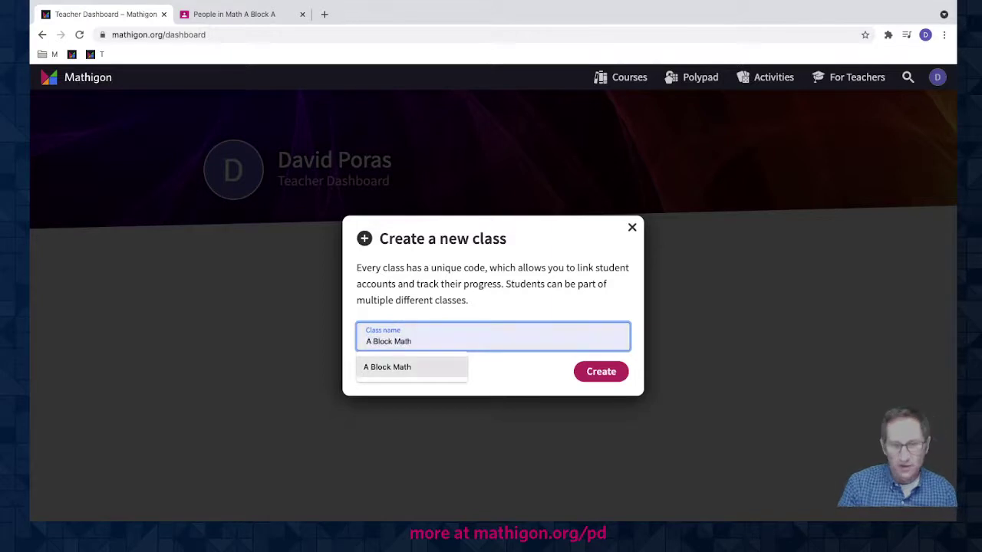
pyautogui.press('Return')
pyautogui.click(601, 371)
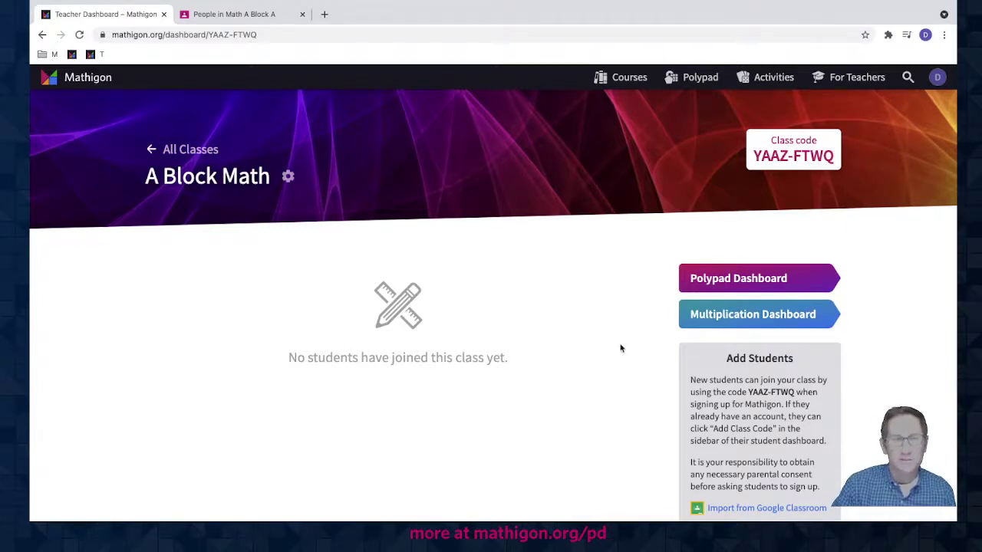
# - Import the Math A course's two students from Google Classroom with the teacher's Google account
pyautogui.scroll(-1, 621, 348)
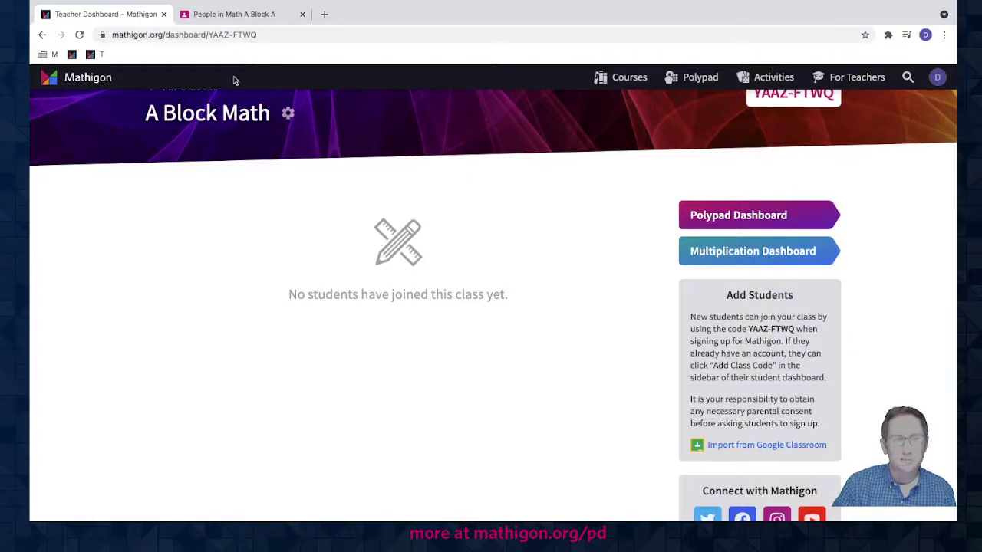
pyautogui.click(247, 17)
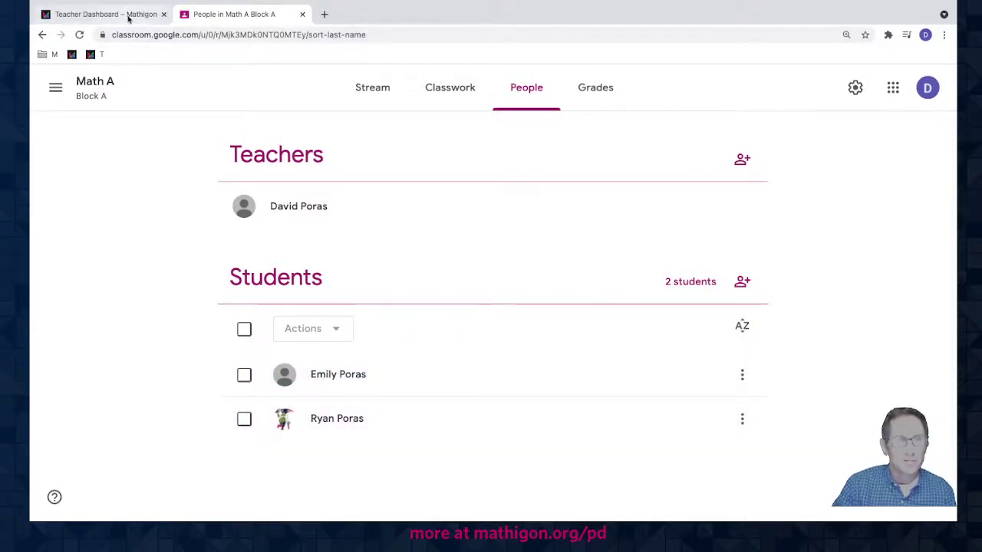
pyautogui.click(128, 17)
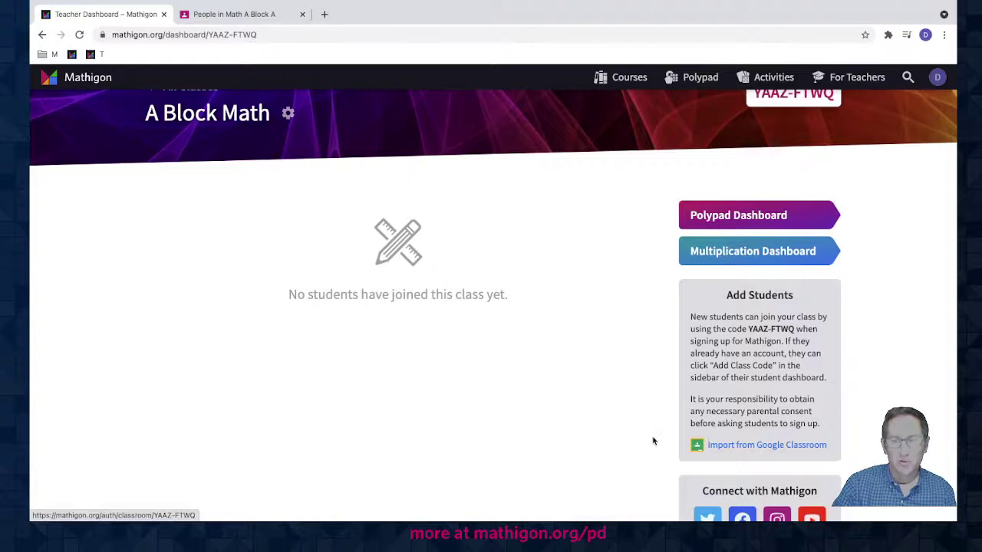
pyautogui.click(734, 451)
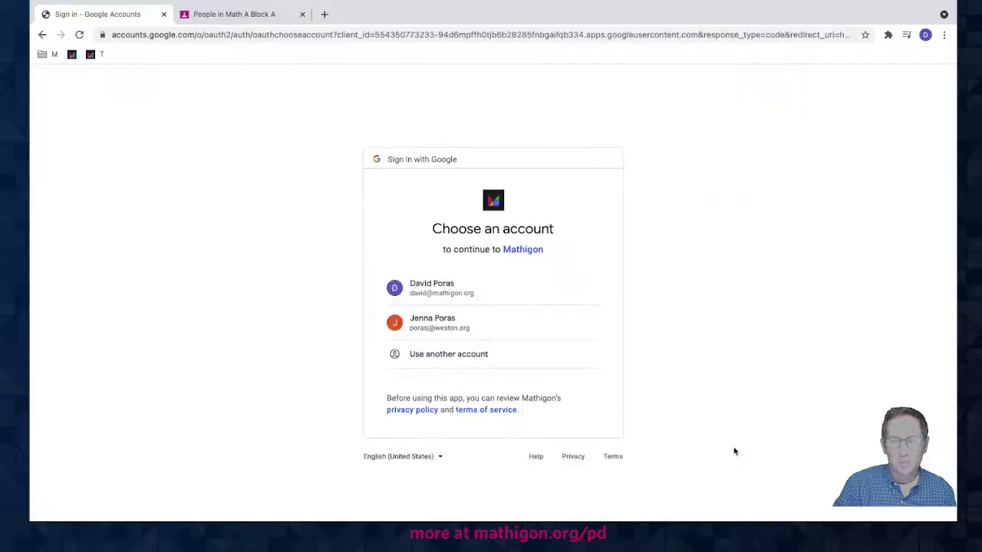
pyautogui.click(443, 292)
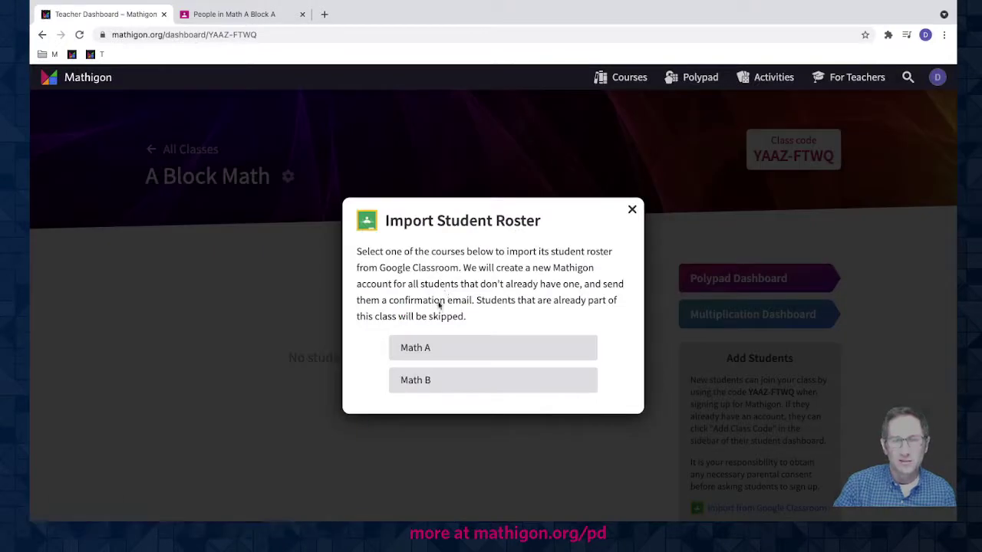
pyautogui.click(413, 350)
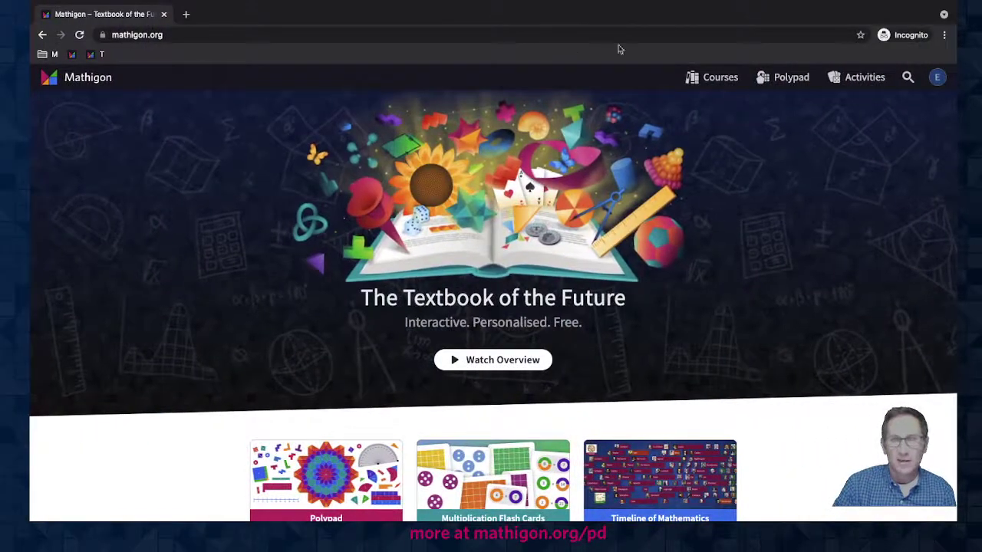
# - Check the student's dashboard for the linked teacher, then return to the class window
pyautogui.click(938, 77)
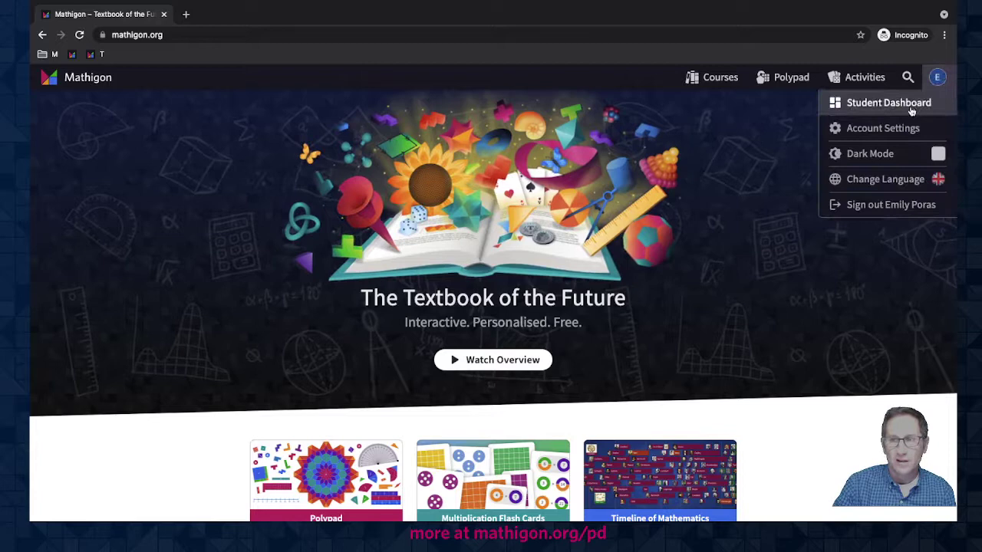
pyautogui.click(875, 112)
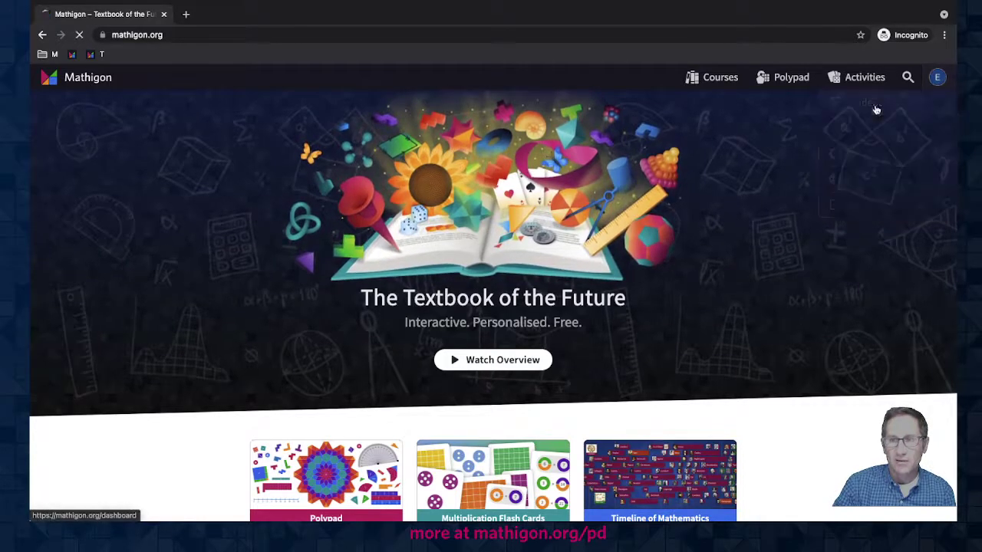
pyautogui.scroll(-1, 510, 335)
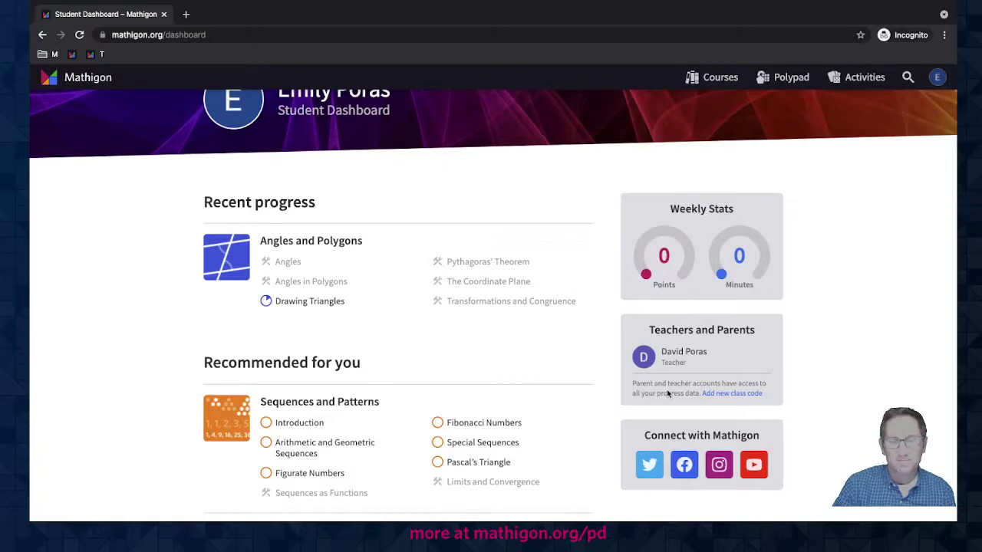
pyautogui.hotkey('ctrl', 'Left')
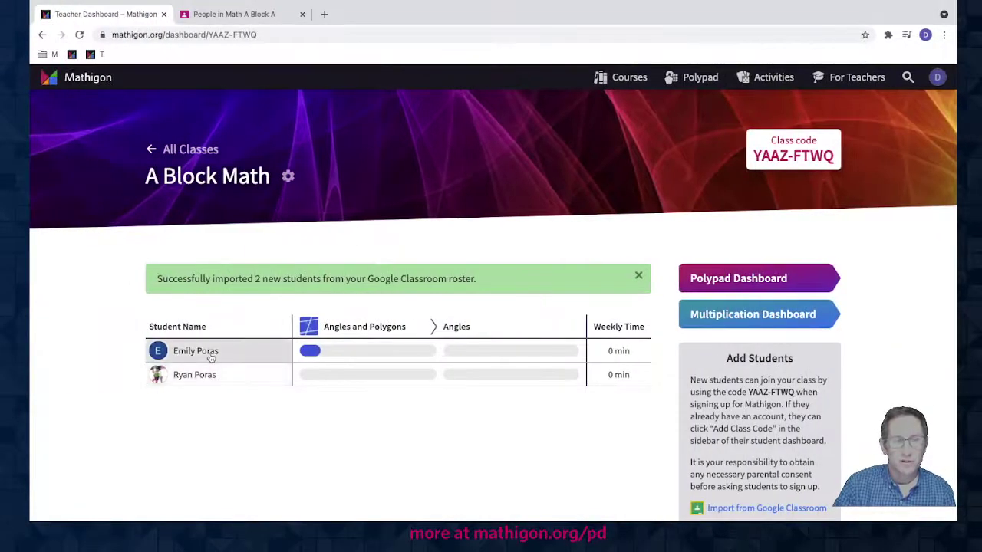
# - Remove both imported students from A Block Math, confirming each removal
pyautogui.click(211, 358)
pyautogui.click(281, 350)
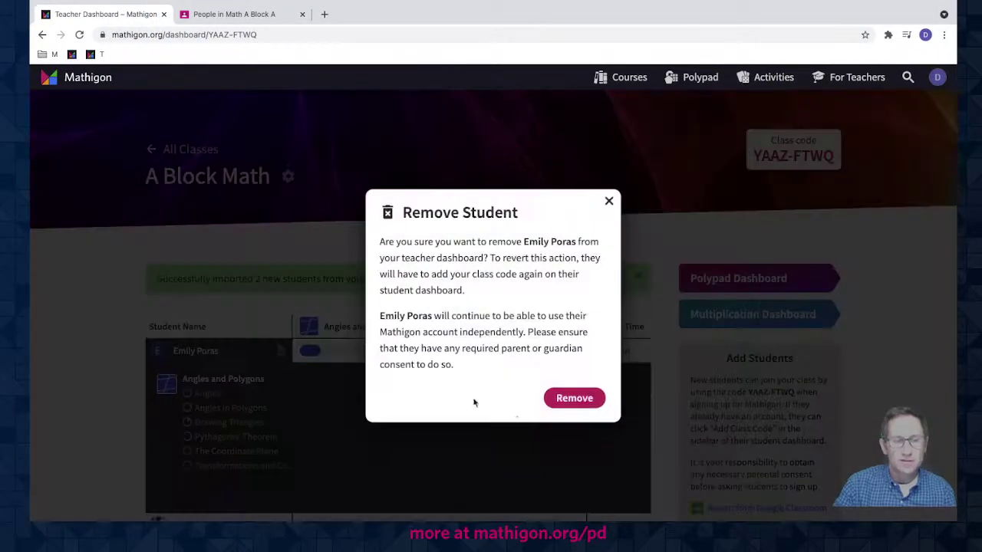
pyautogui.click(562, 397)
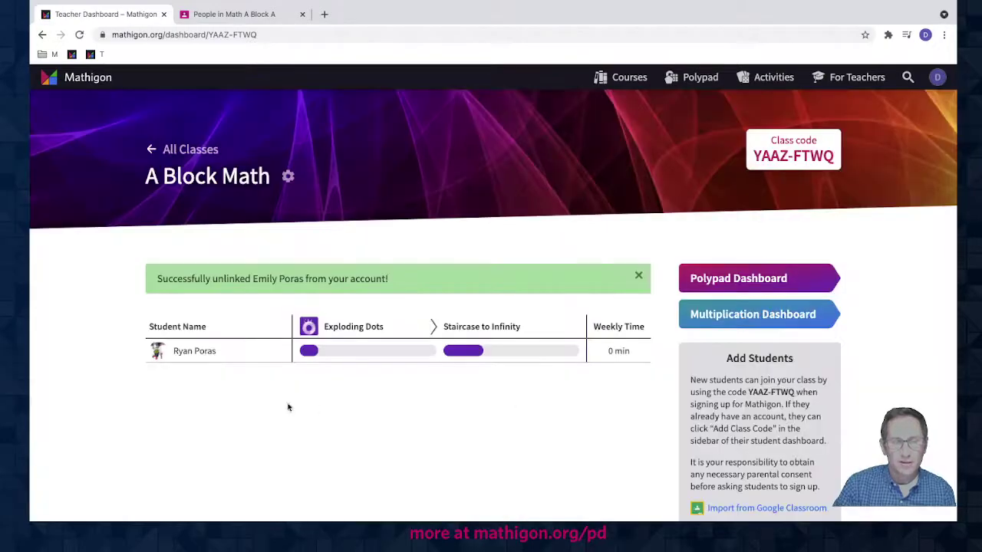
pyautogui.click(262, 359)
pyautogui.click(281, 351)
pyautogui.click(572, 397)
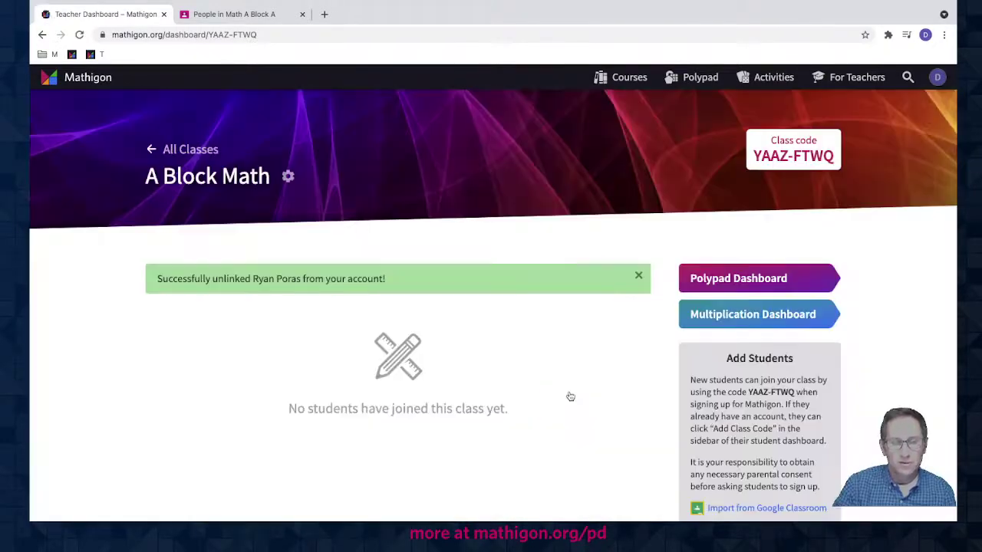
# - Reload the student's dashboard to verify the unlink, then return to the teacher window
pyautogui.press('super+Tab')
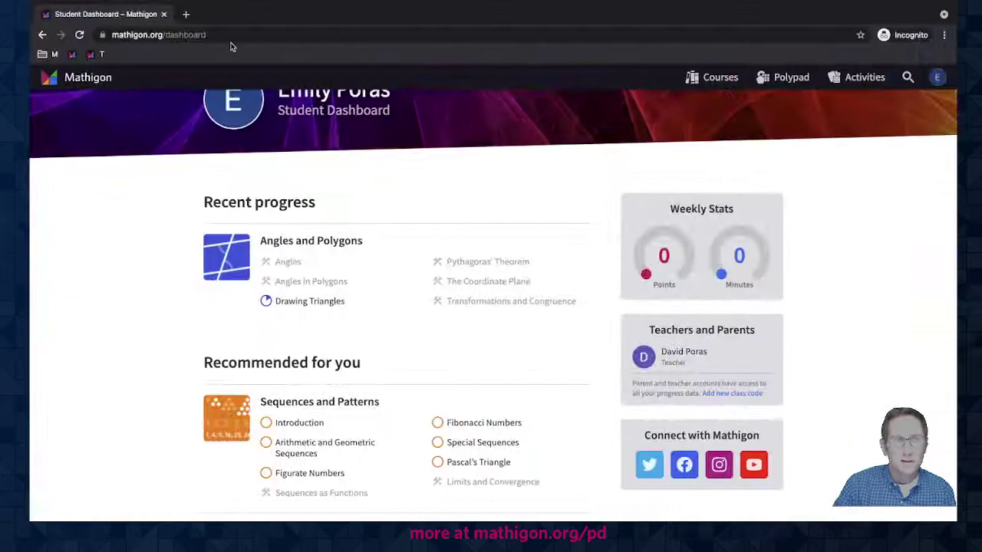
pyautogui.click(231, 38)
pyautogui.press('Return')
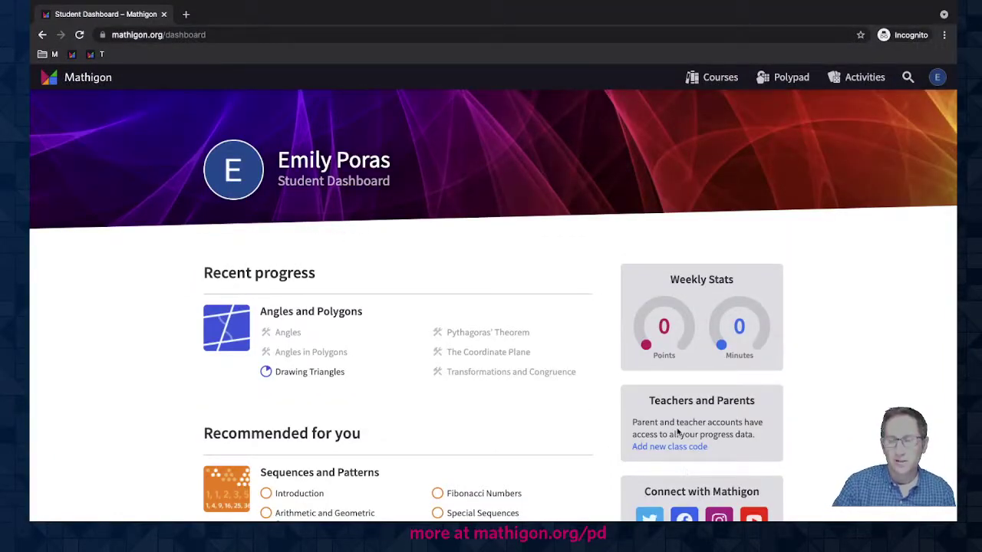
pyautogui.press('super+Tab')
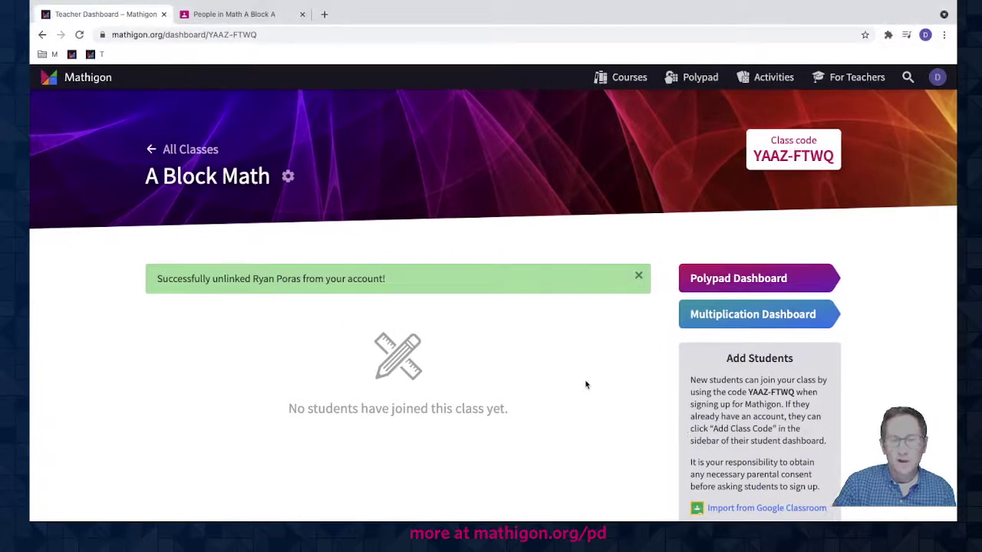
pyautogui.scroll(-2, 625, 352)
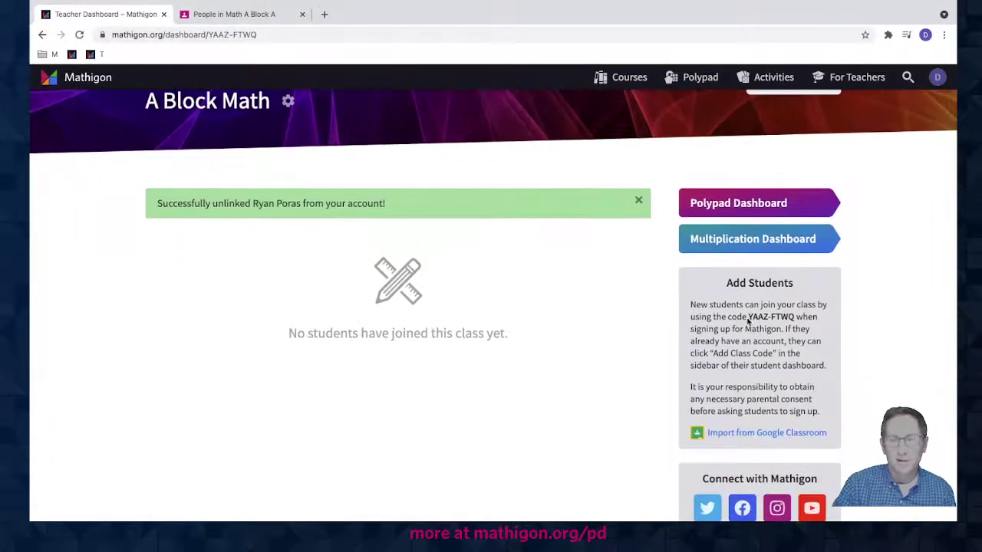
pyautogui.moveTo(748, 319); pyautogui.dragTo(792, 322)
pyautogui.hotkey('ctrl', 'c')
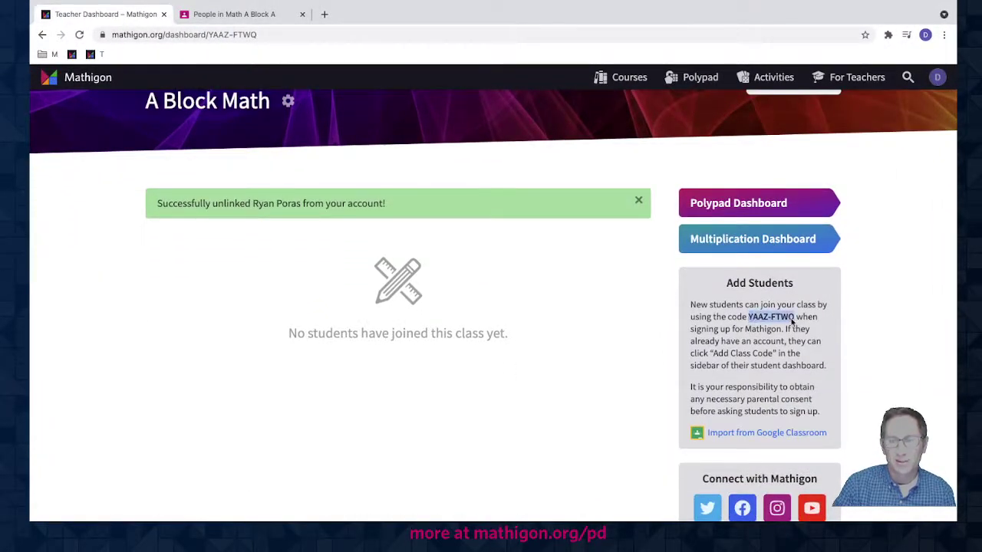
pyautogui.scroll(1, 614, 295)
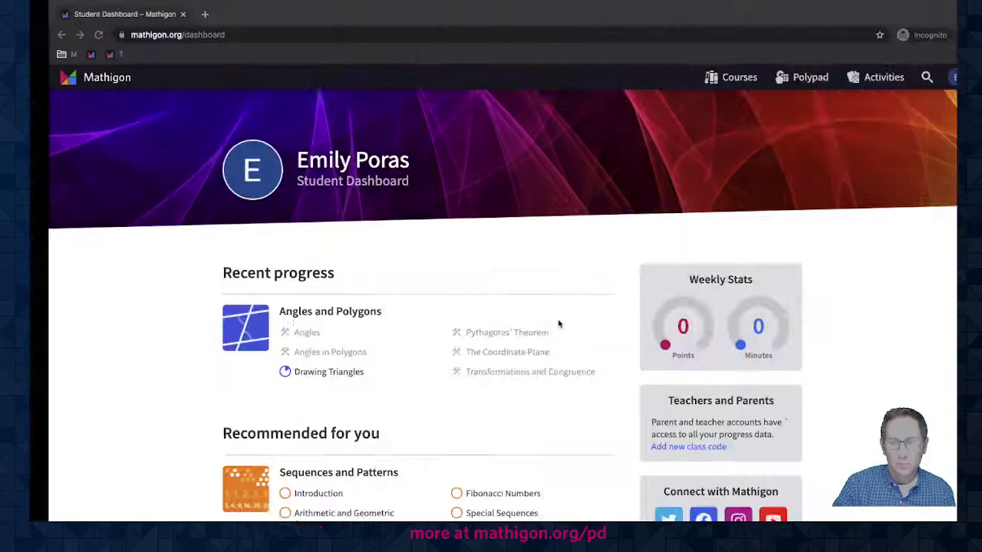
pyautogui.scroll(-3, 545, 338)
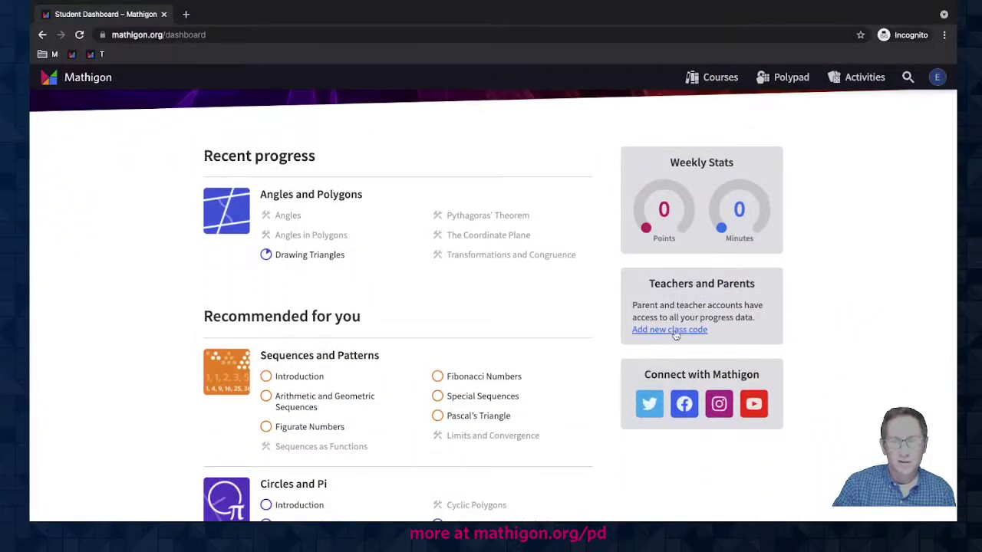
pyautogui.click(671, 331)
pyautogui.click(429, 333)
pyautogui.hotkey('ctrl', 'v')
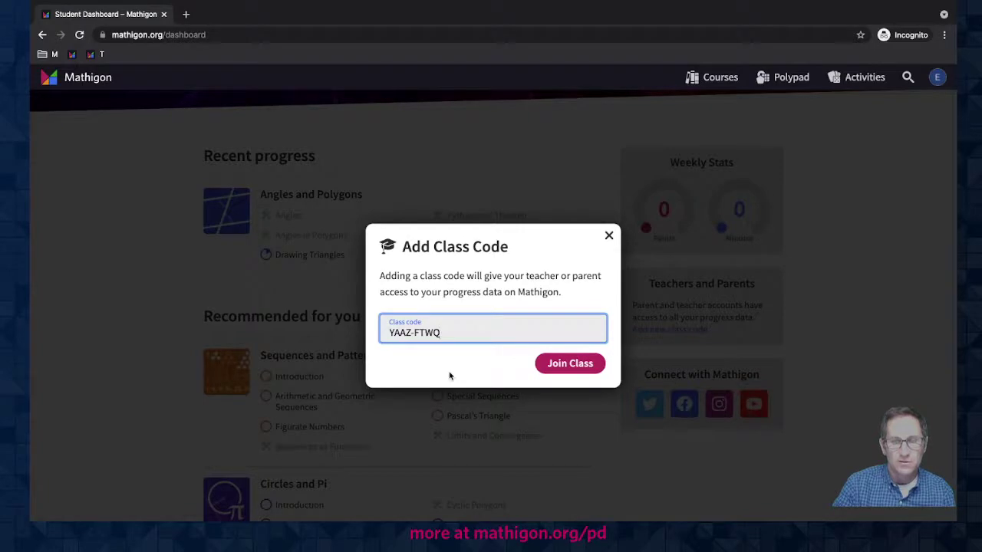
pyautogui.click(560, 362)
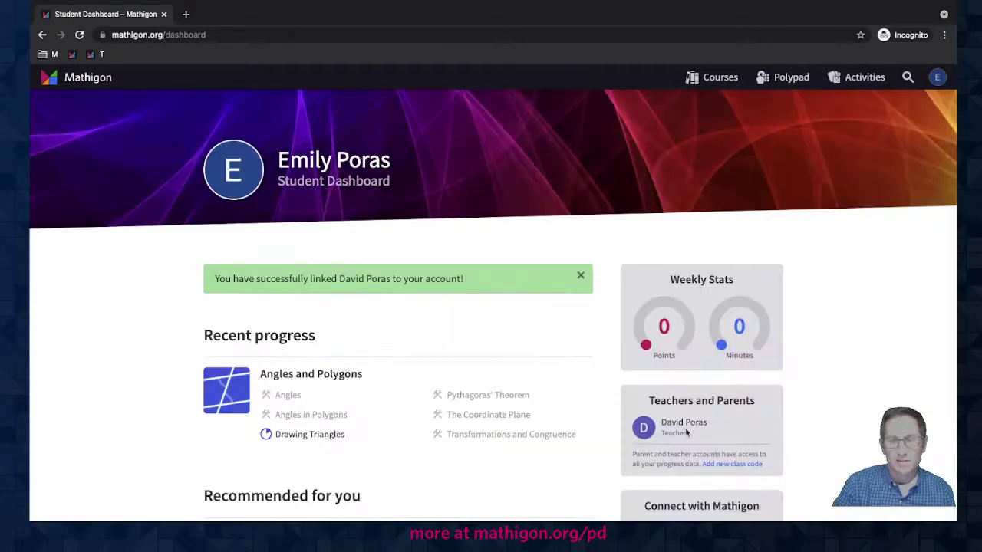
# - Reload the teacher's A Block Math page to show the newly joined student
pyautogui.hotkey('ctrl', 'Left')
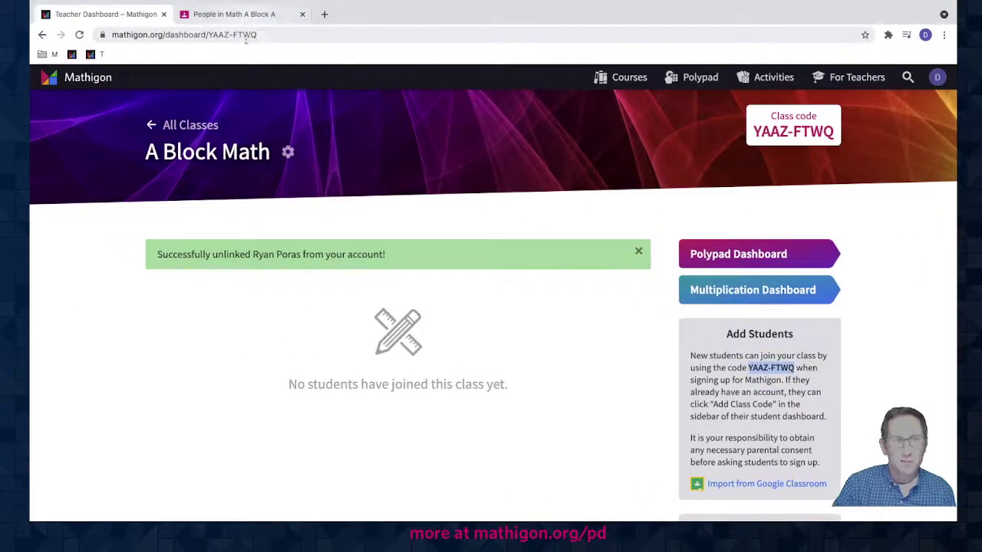
pyautogui.click(245, 35)
pyautogui.press('Return')
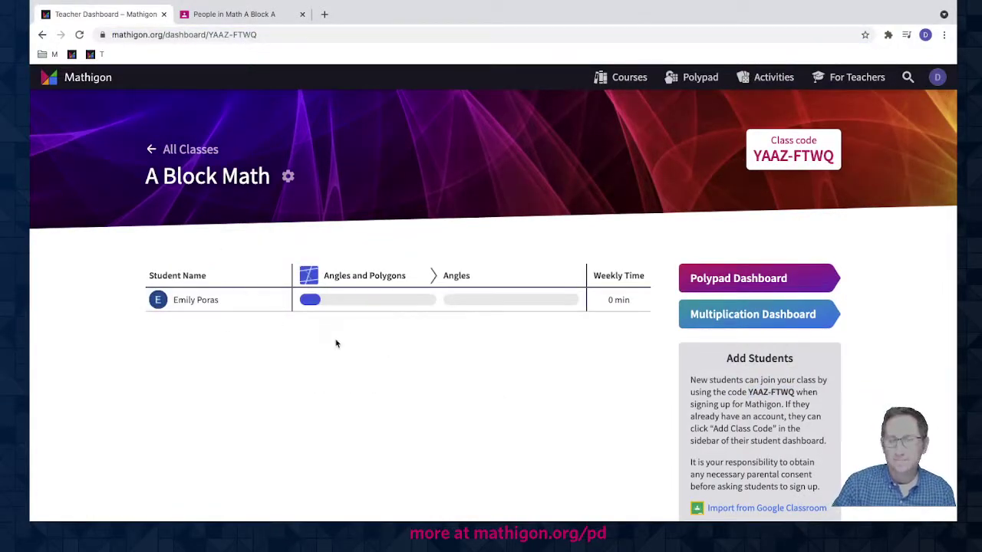
pyautogui.hotkey('ctrl', 'Right')
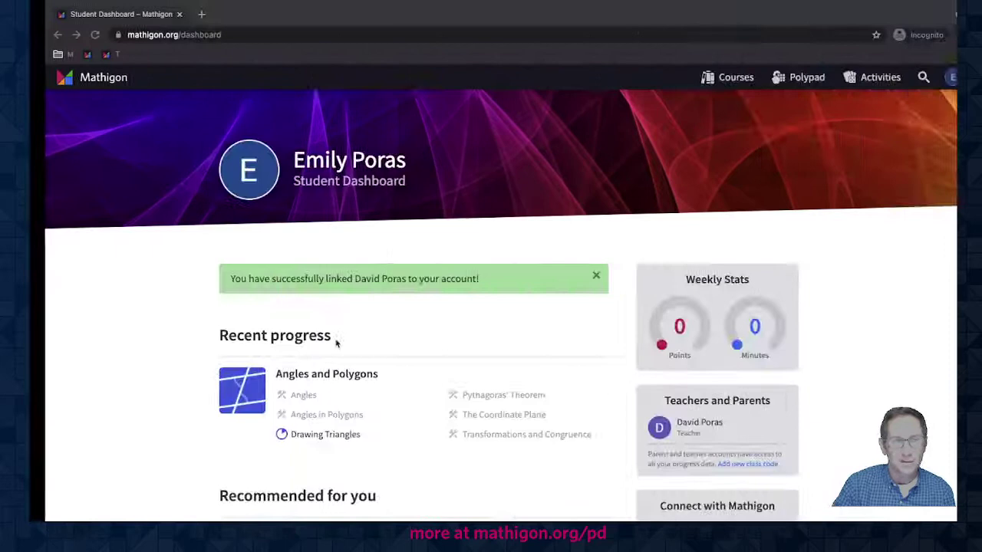
# - Sign the student account out from the avatar menu
pyautogui.moveTo(932, 90)
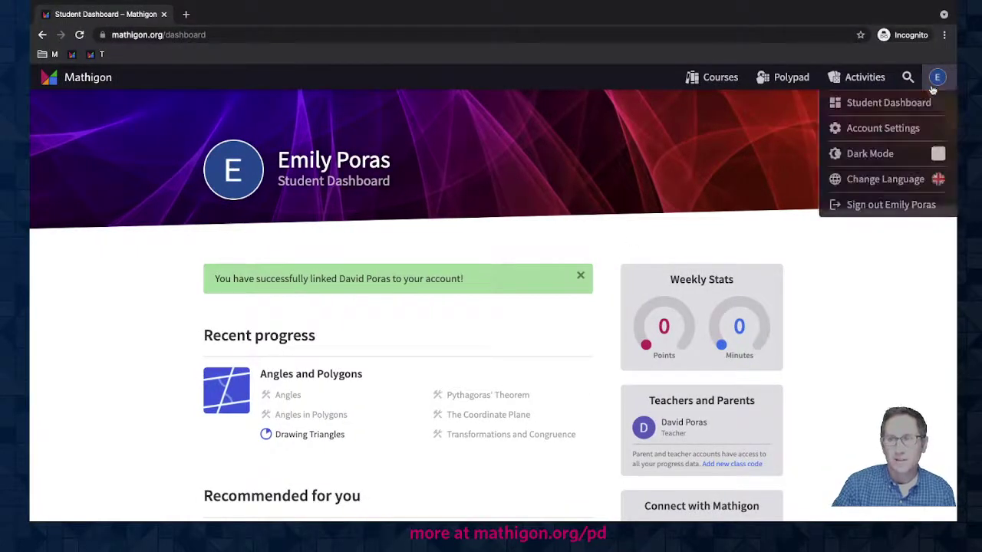
pyautogui.click(878, 204)
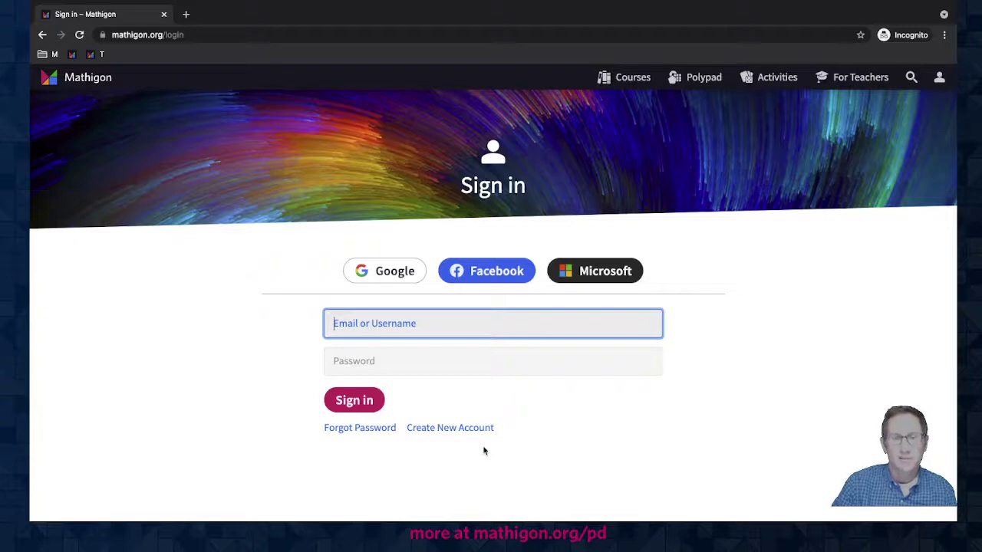
# - Start a new account with birth date 08/20/2007 and choose Email + Password sign-up
pyautogui.click(441, 434)
pyautogui.click(383, 389)
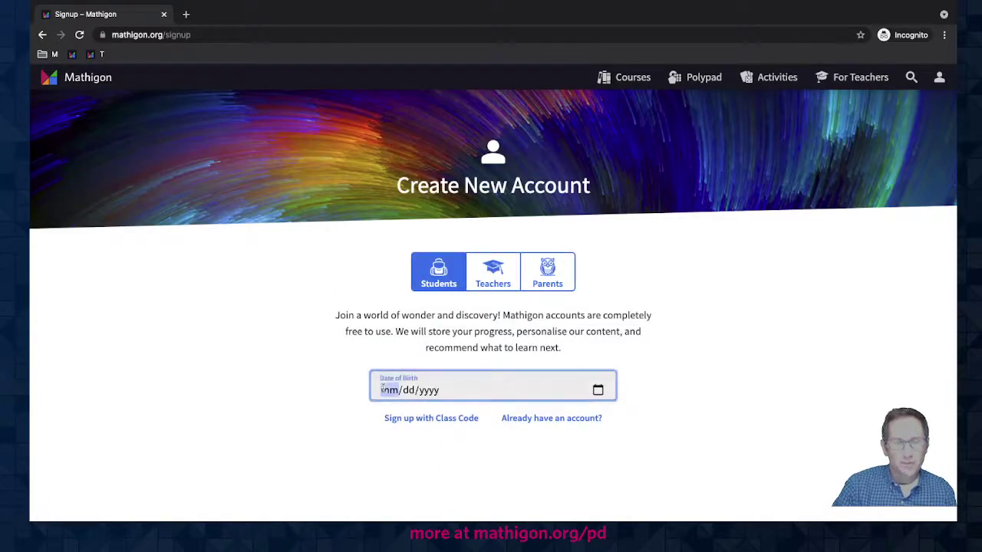
pyautogui.write('08/20/')
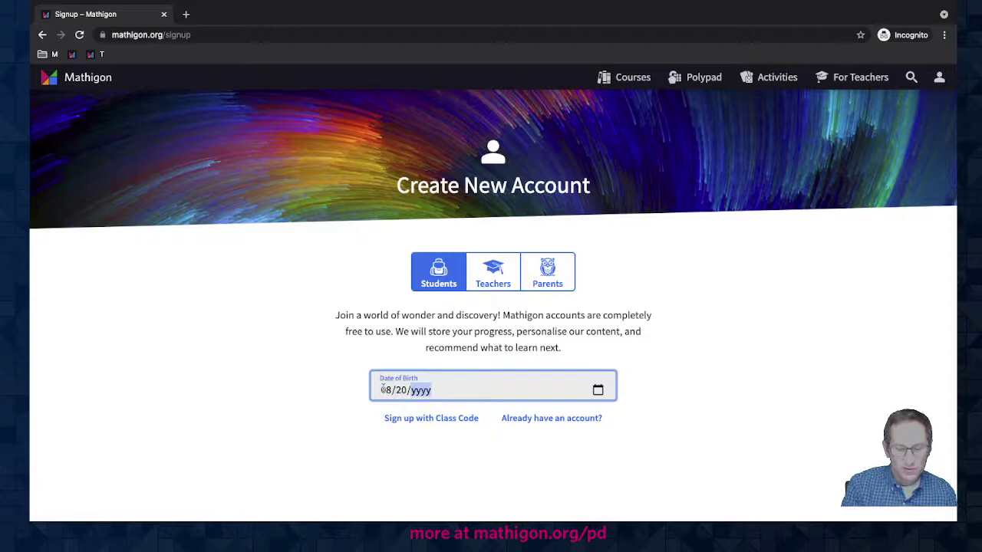
pyautogui.write('2007')
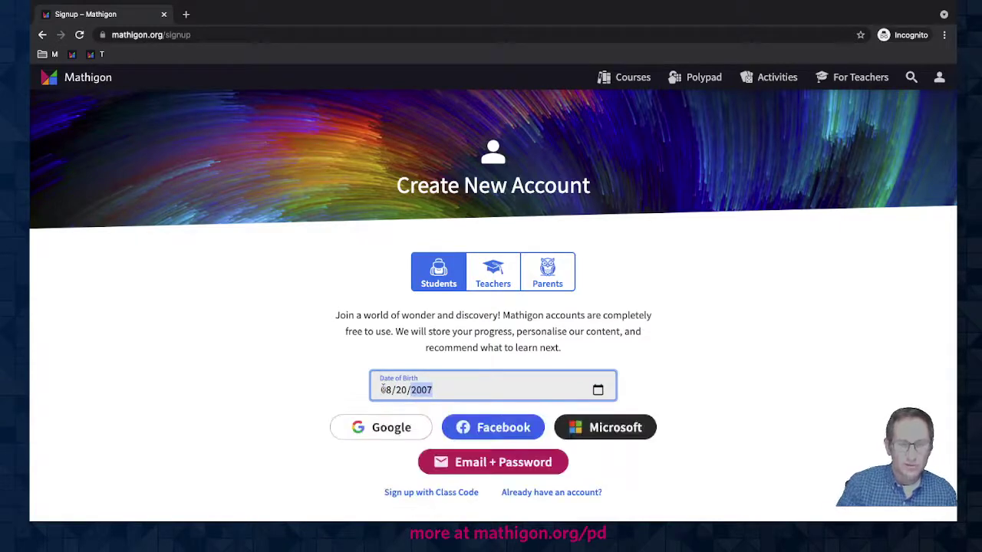
pyautogui.click(269, 412)
pyautogui.scroll(-1, 294, 384)
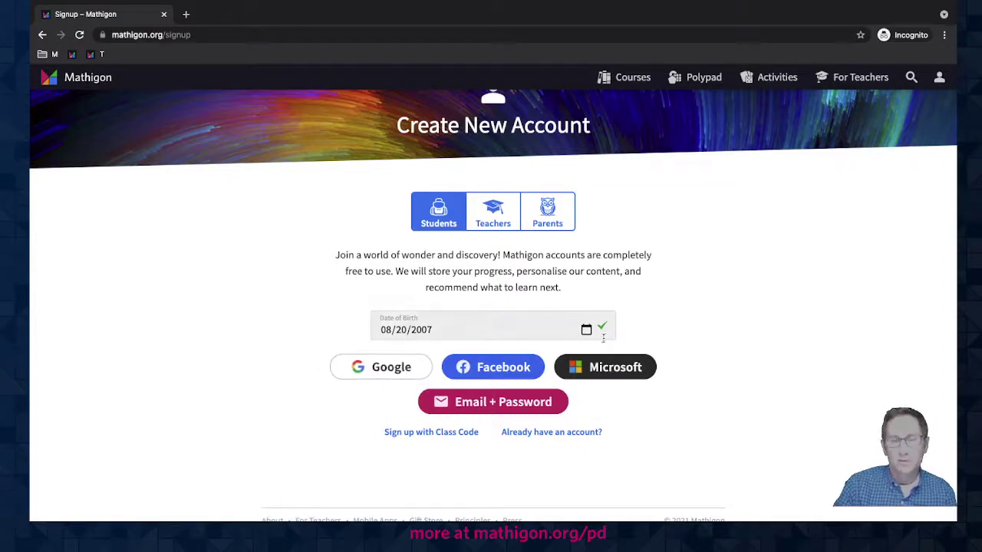
pyautogui.click(468, 402)
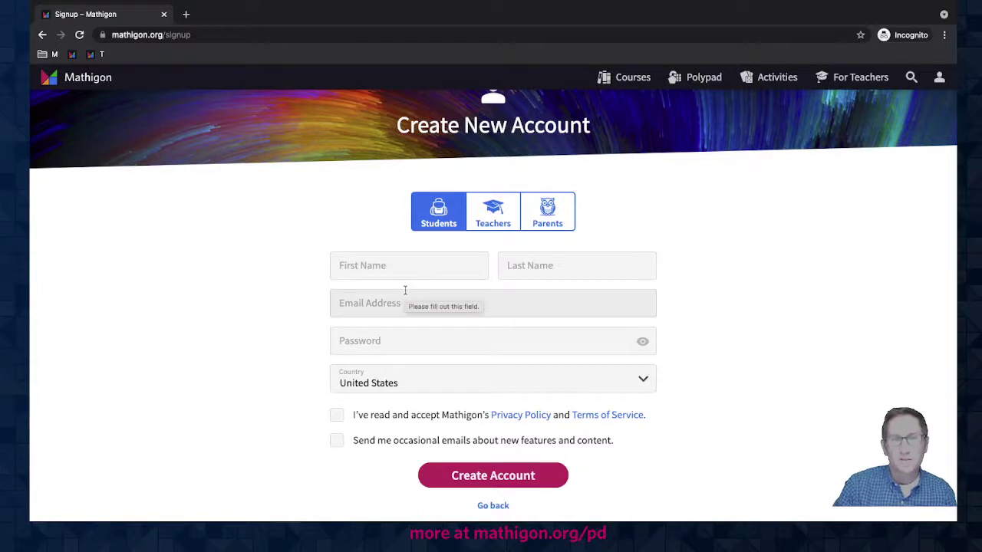
# - Go back and re-enter the date of birth as 09/29/2009
pyautogui.click(493, 505)
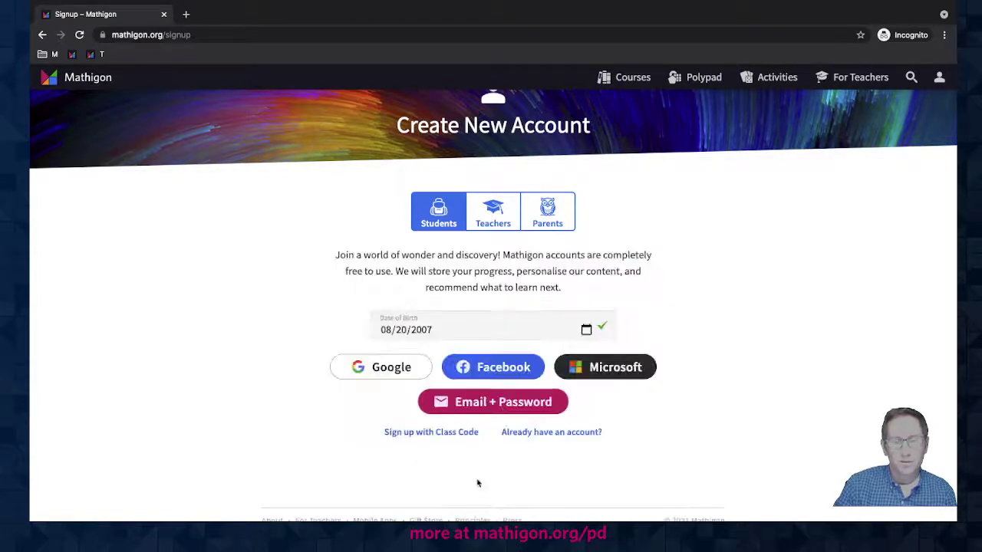
pyautogui.click(378, 326)
pyautogui.write('08')
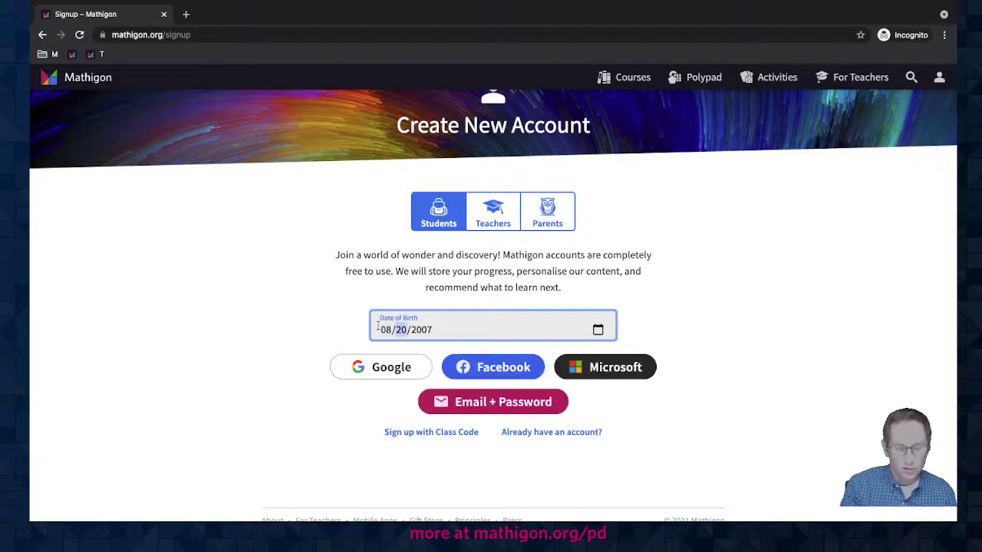
pyautogui.write('20')
pyautogui.press('BackSpace')
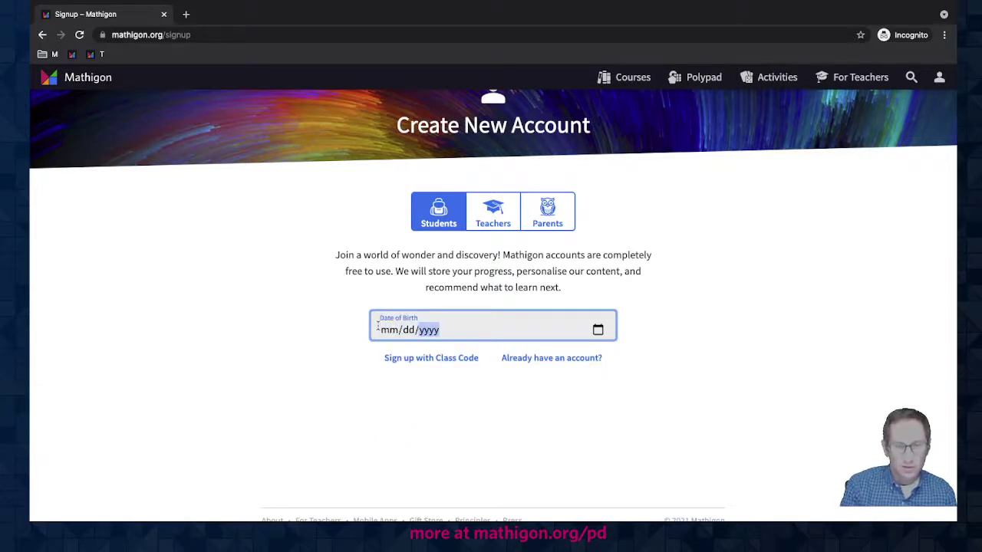
pyautogui.write('2009')
pyautogui.click(379, 327)
pyautogui.write('08')
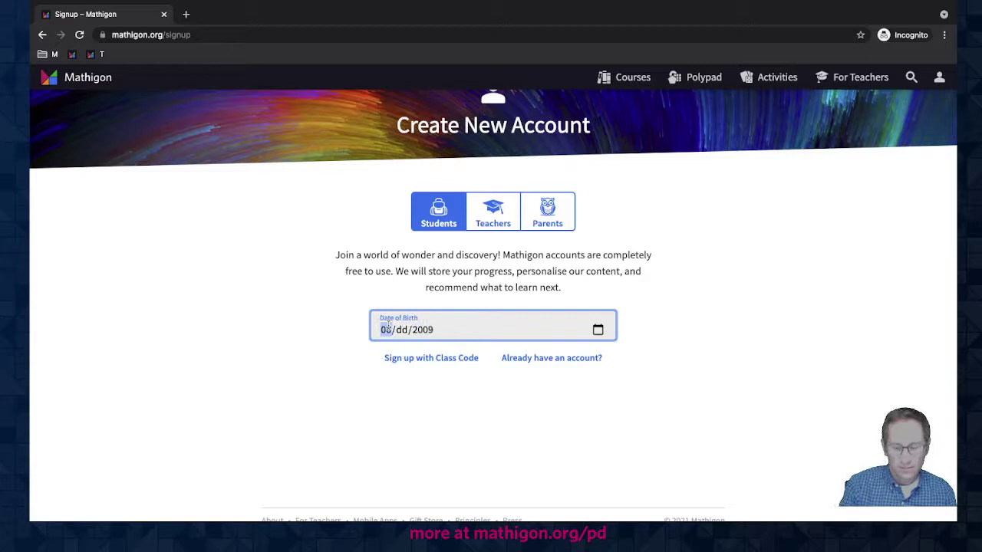
pyautogui.write('5')
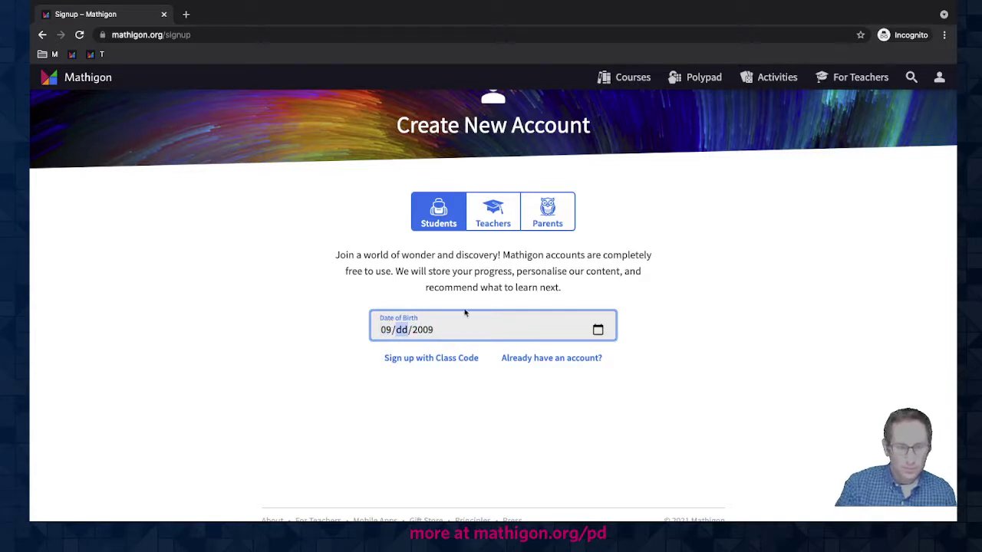
pyautogui.write('29')
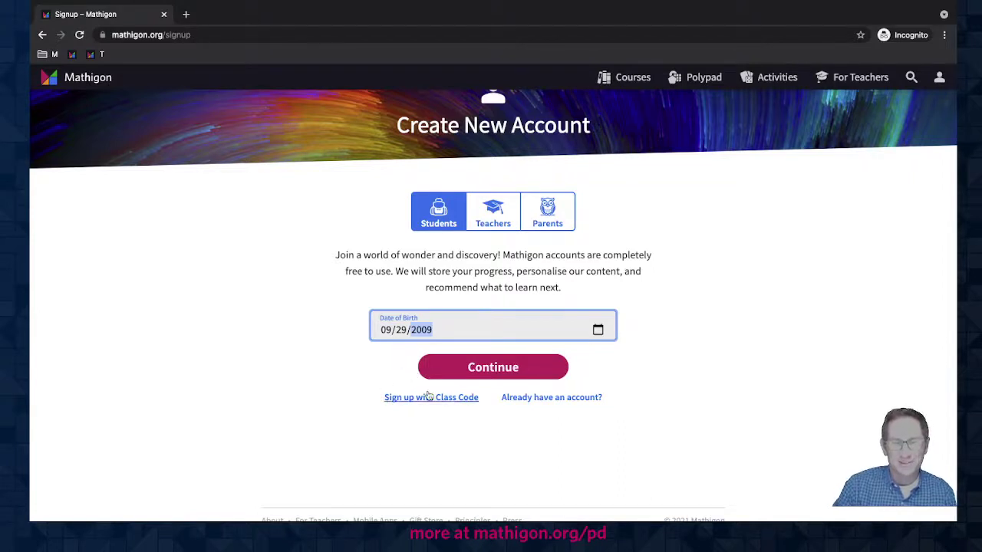
# - Fill in the student's username, guardian e-mail and password, and submit Create Account
pyautogui.click(486, 373)
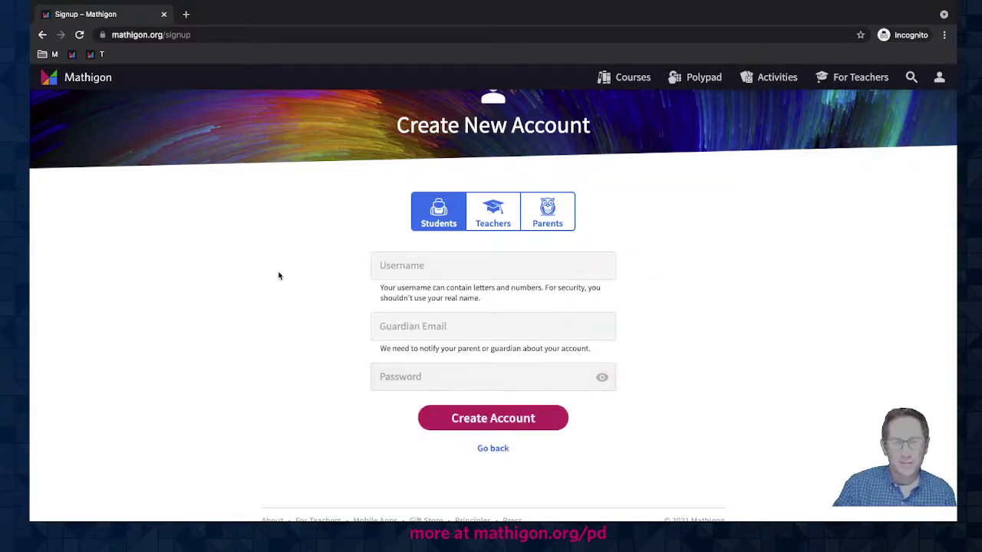
pyautogui.scroll(-1, 301, 287)
pyautogui.scroll(2, 300, 287)
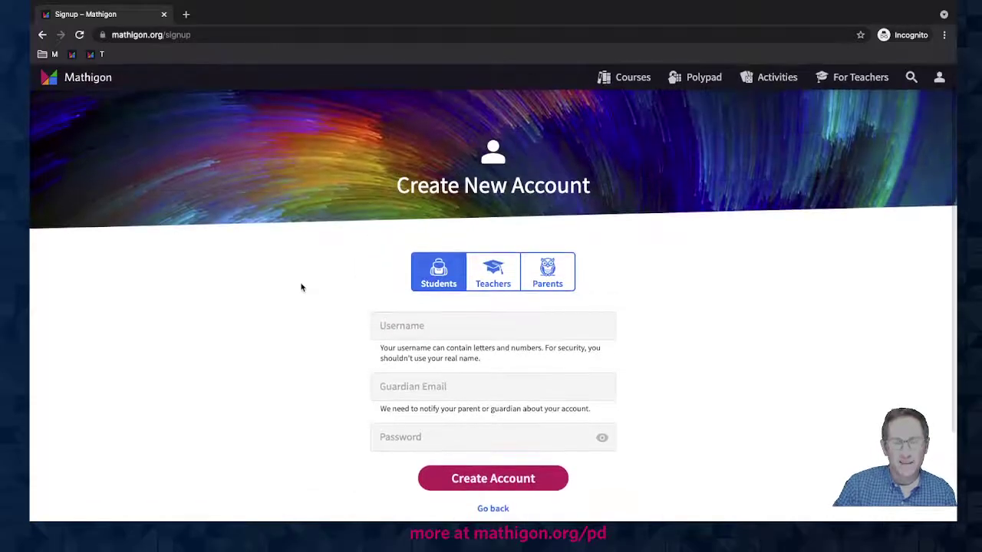
pyautogui.scroll(-2, 372, 337)
pyautogui.click(381, 235)
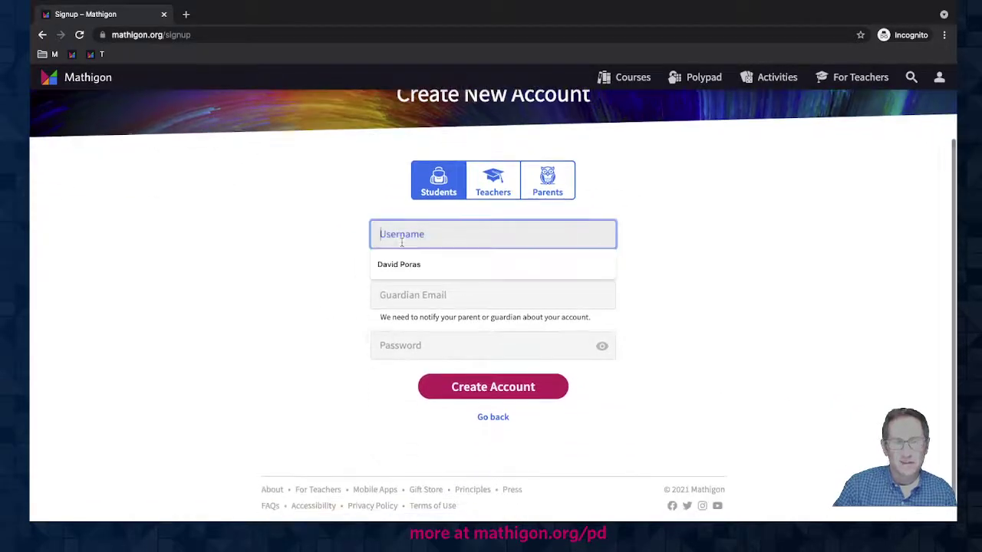
pyautogui.write('davep')
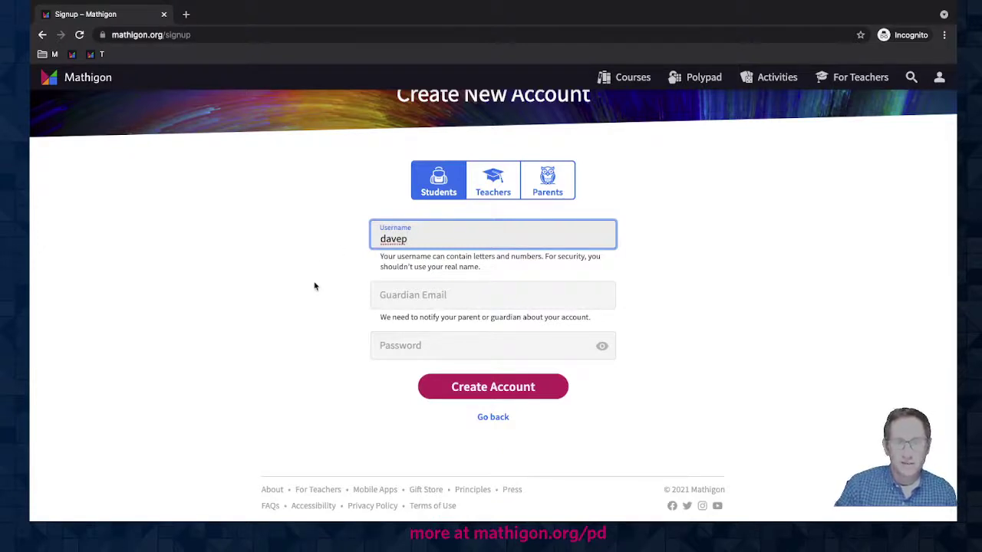
pyautogui.click(381, 294)
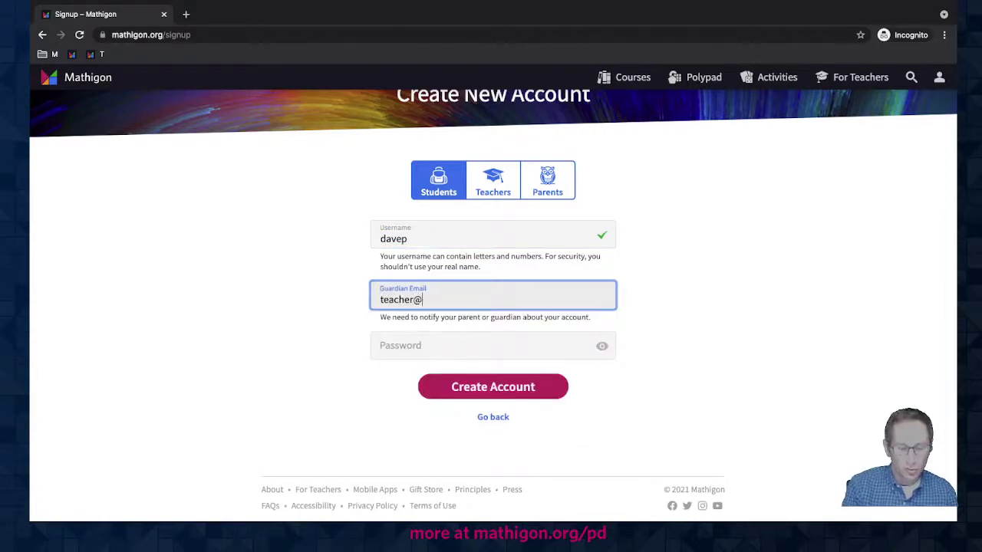
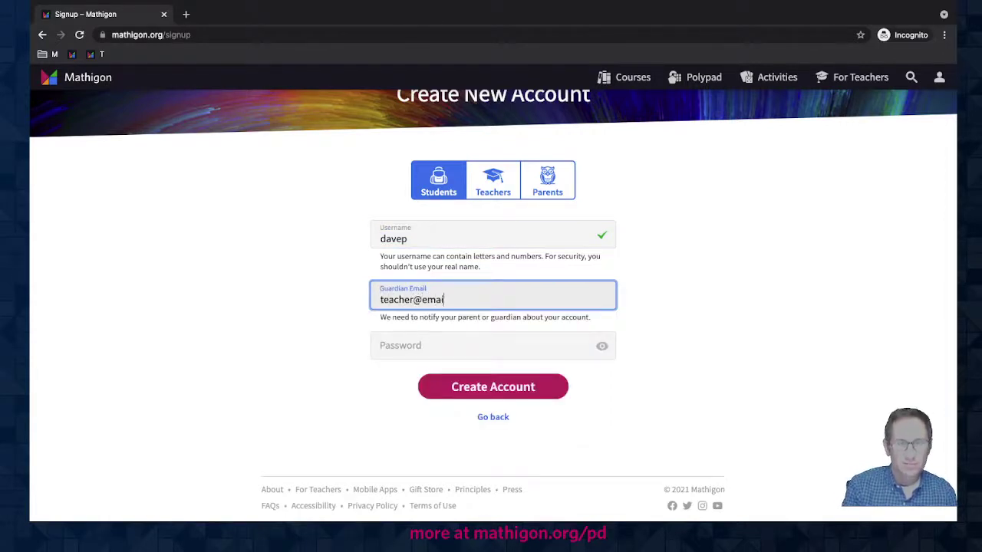
pyautogui.press('Tab')
pyautogui.write('****************')
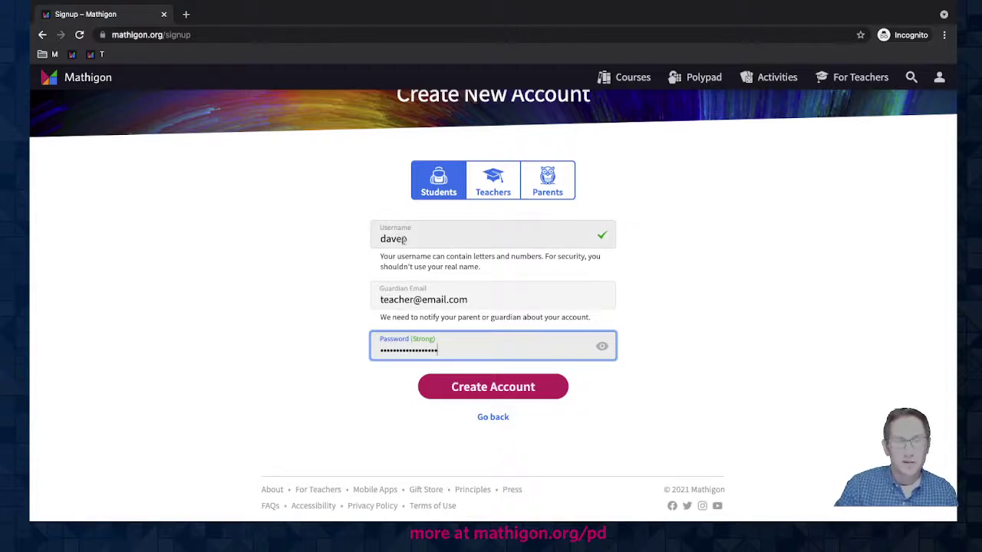
pyautogui.click(435, 388)
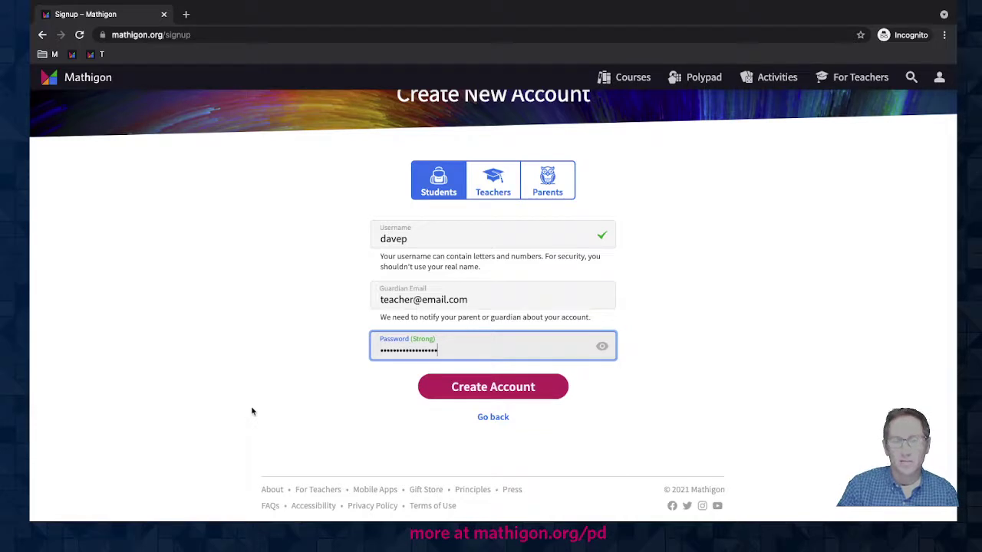
# - From the FAQ answer about needing an account, open the Privacy Policy
pyautogui.scroll(1, 312, 421)
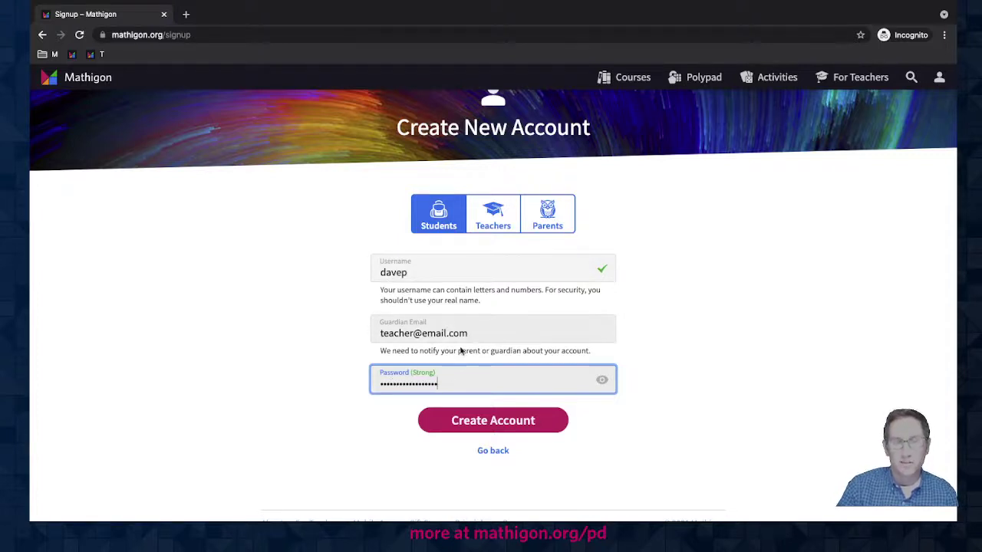
pyautogui.scroll(-1, 461, 350)
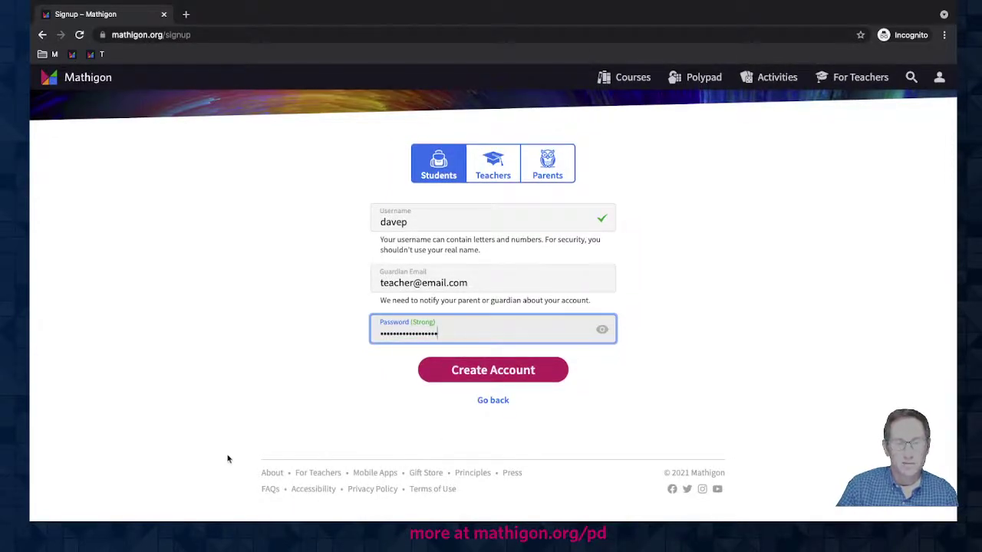
pyautogui.click(269, 491)
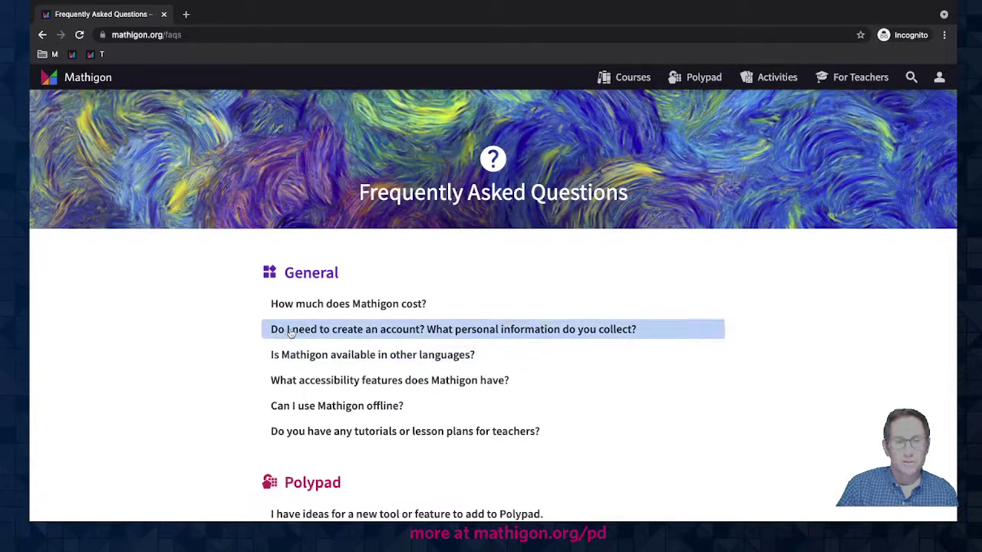
pyautogui.click(290, 331)
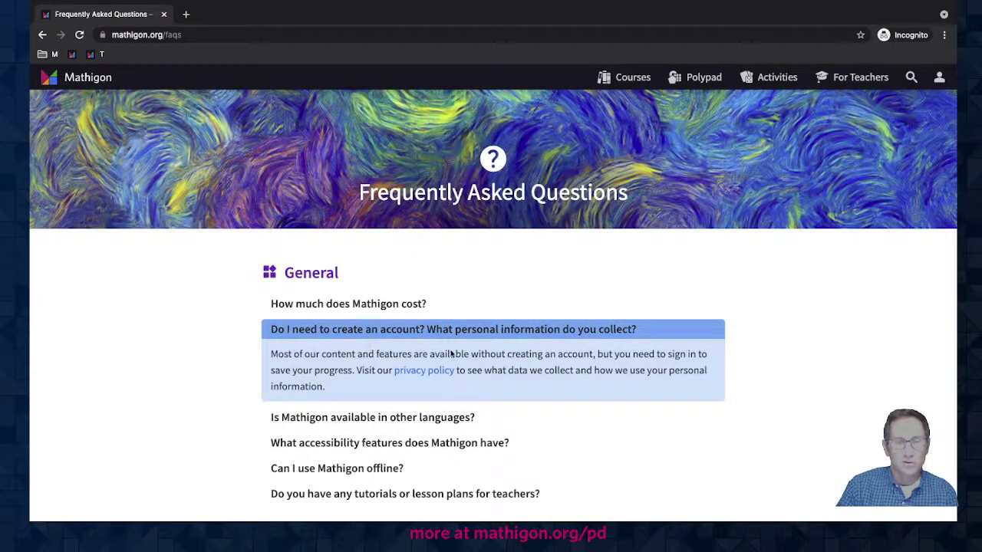
pyautogui.click(428, 372)
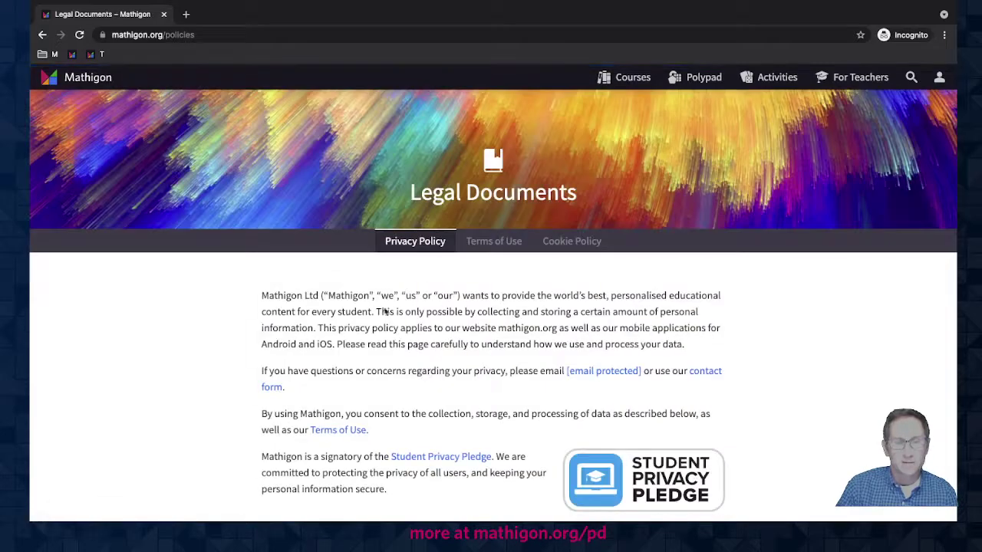
# - Scroll the Privacy Policy down to section 3, Children Accounts
pyautogui.scroll(-1, 261, 379)
pyautogui.scroll(-5, 261, 380)
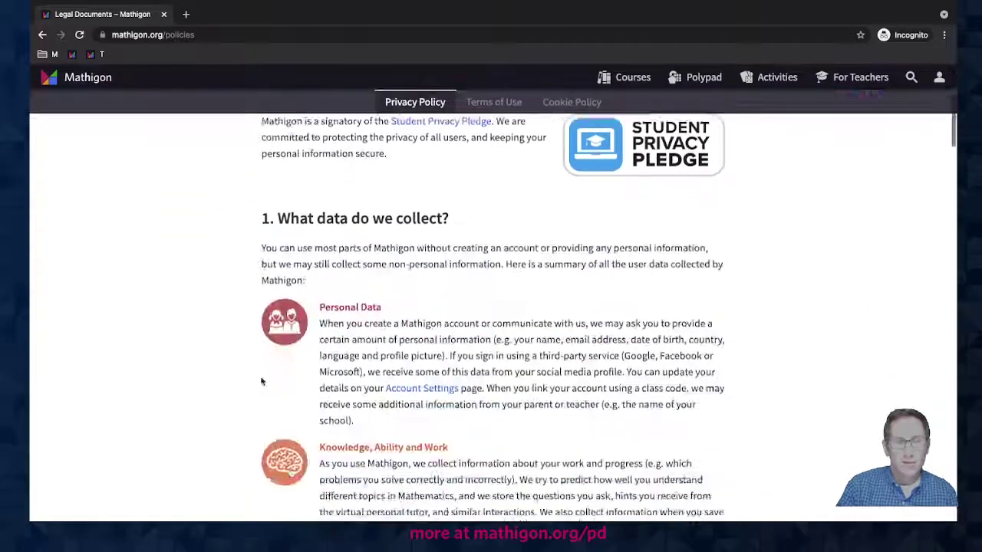
pyautogui.scroll(-5, 261, 381)
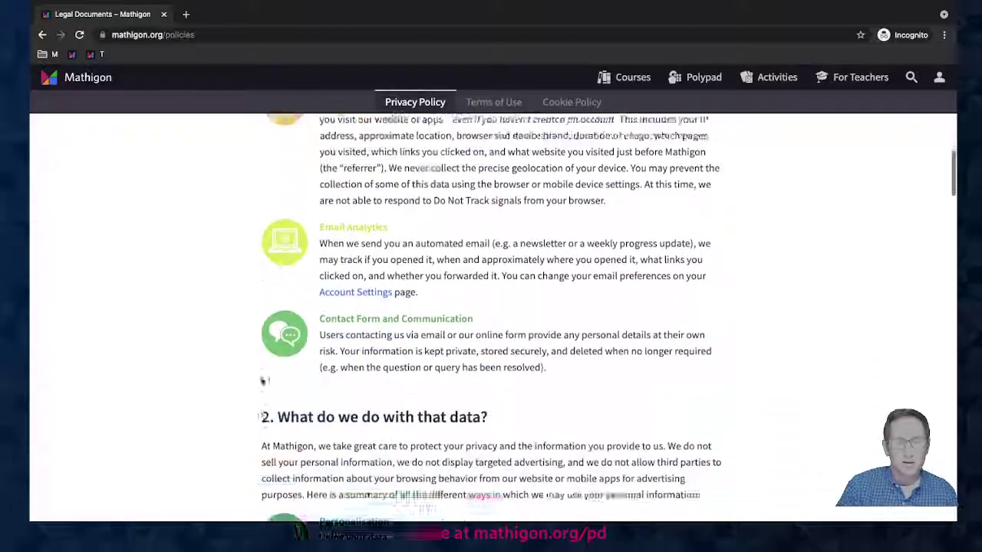
pyautogui.scroll(-5, 261, 381)
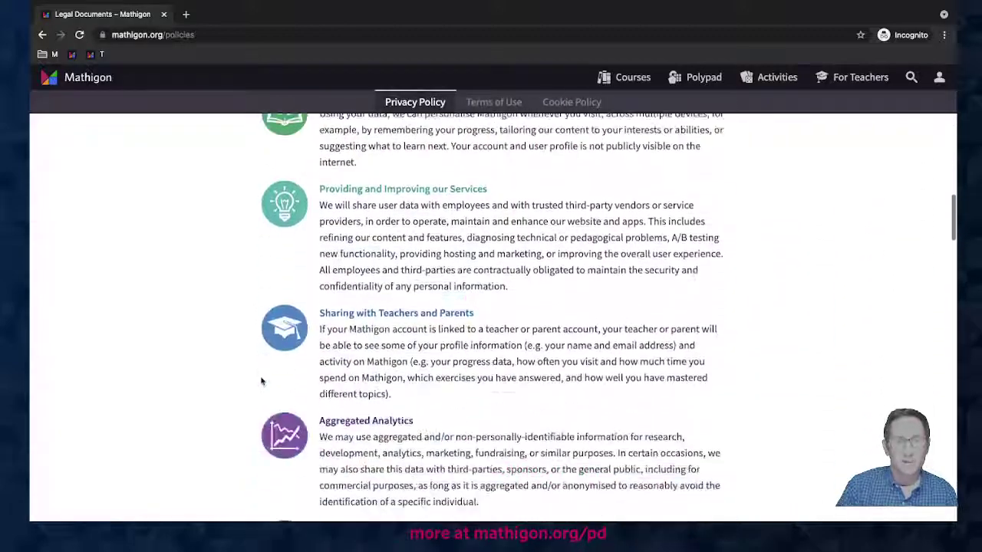
pyautogui.scroll(-10, 262, 382)
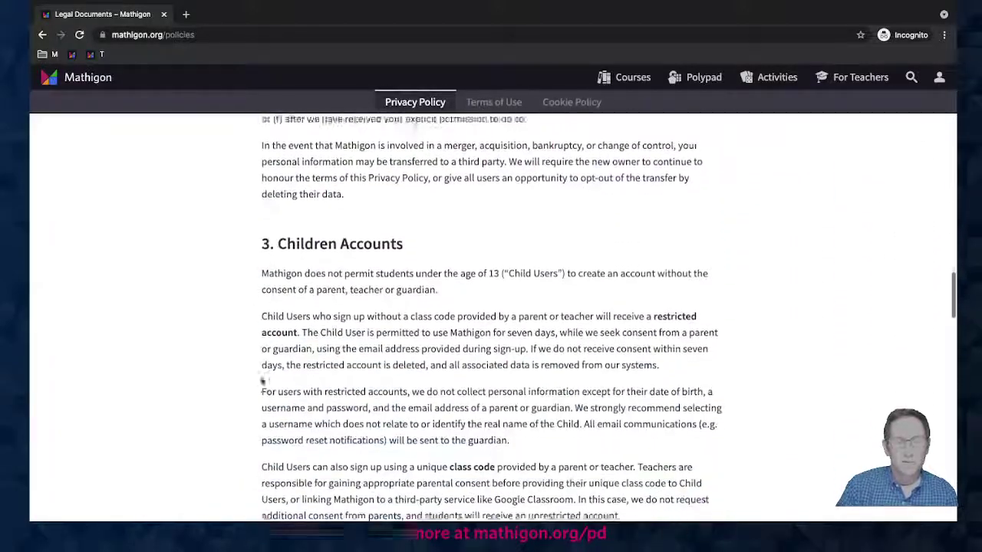
pyautogui.scroll(-1, 263, 382)
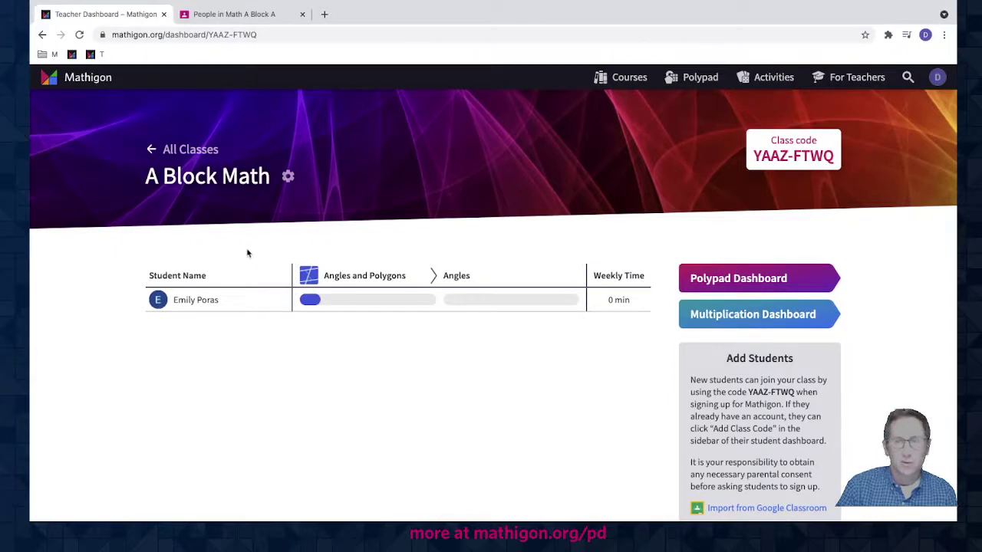
# - Delete the A Block Math class from its settings and confirm the deletion
pyautogui.click(936, 77)
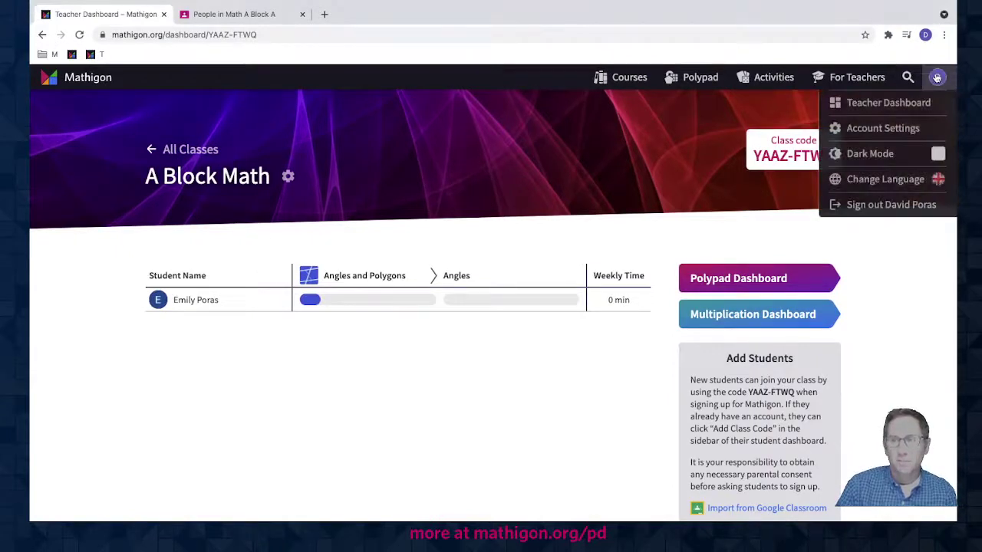
pyautogui.click(365, 234)
pyautogui.click(288, 177)
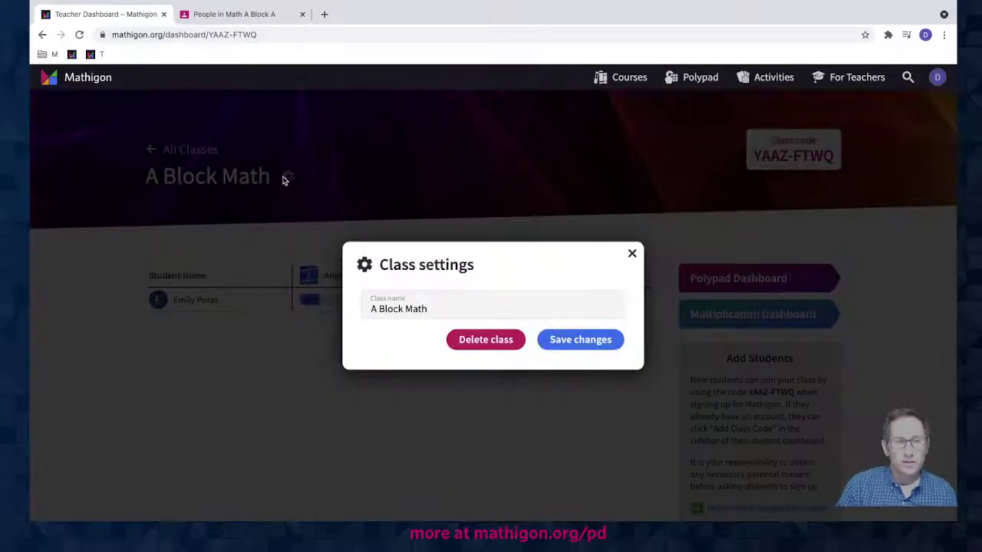
pyautogui.click(497, 341)
pyautogui.click(583, 350)
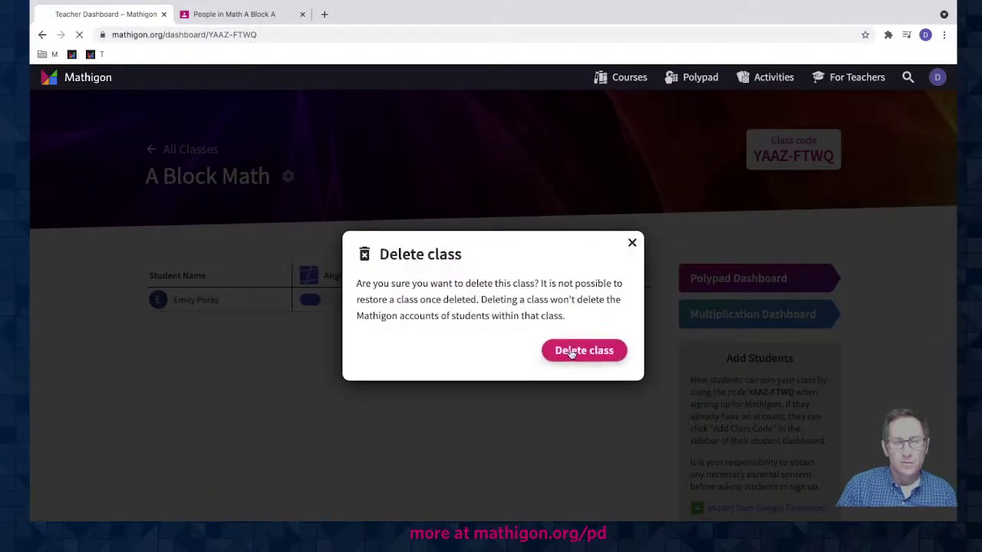